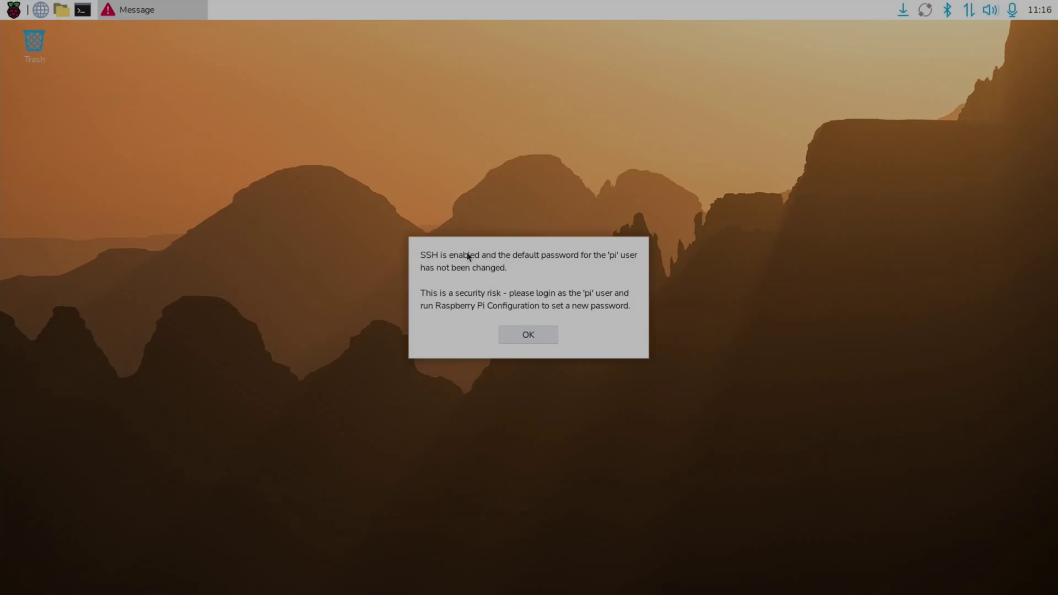
Dismiss the SSH default-password warning on the desktop.
{"action": "left_click", "coordinate": [528, 335]}
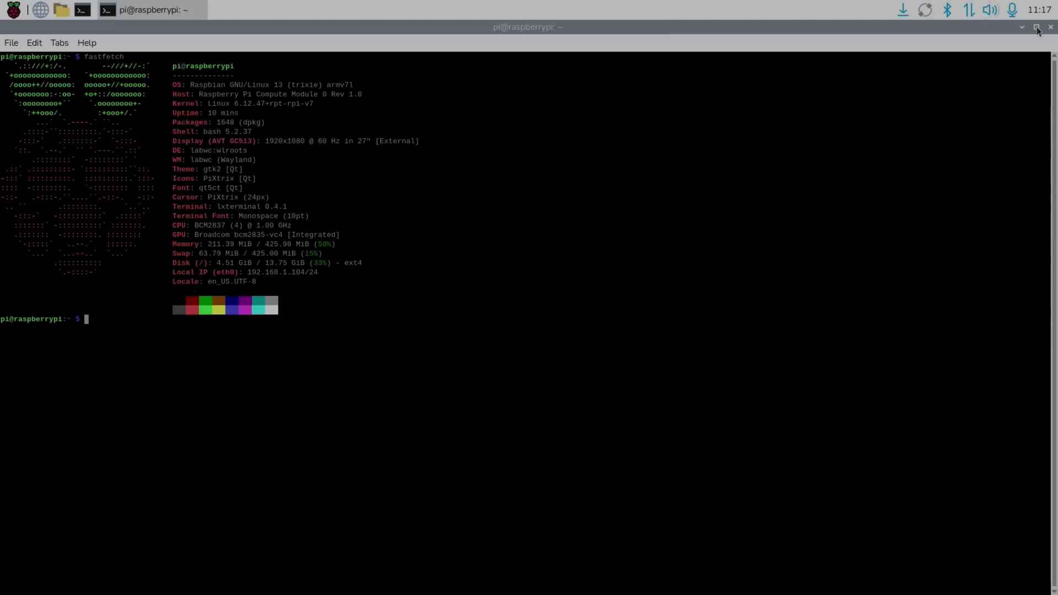
Close the terminal, launch Chromium despite the low-memory warning, and open raspberrypi.com's Hardware page.
{"action": "left_click", "coordinate": [1050, 27]}
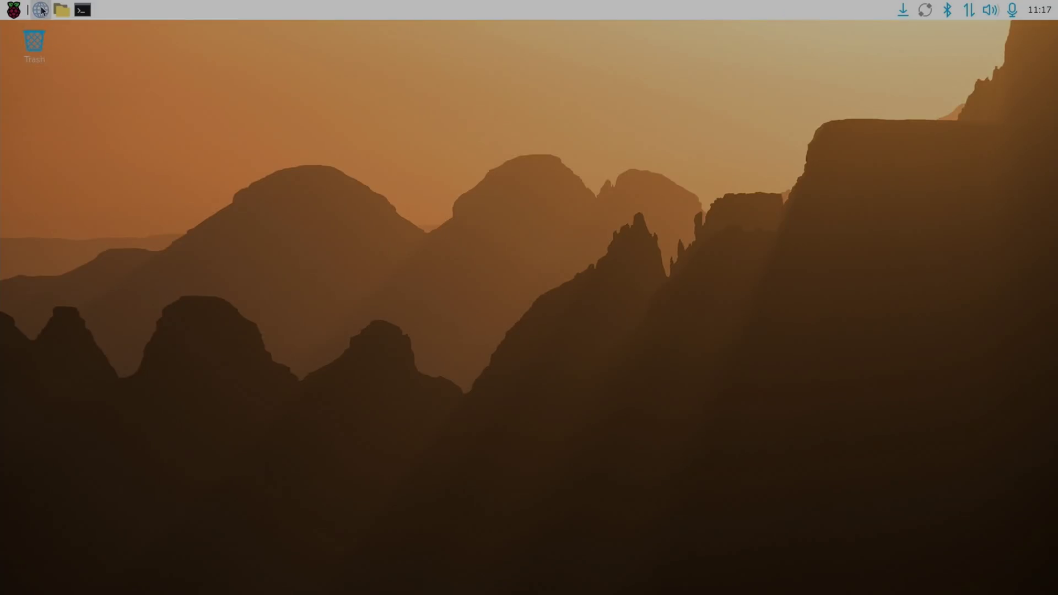
{"action": "left_click", "coordinate": [42, 10]}
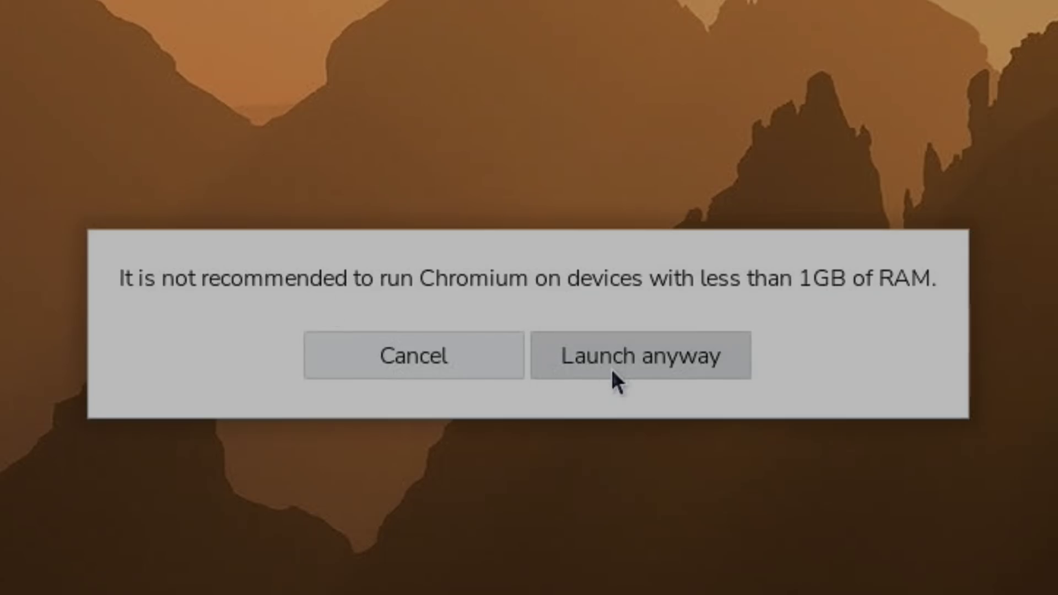
{"action": "left_click", "coordinate": [611, 363]}
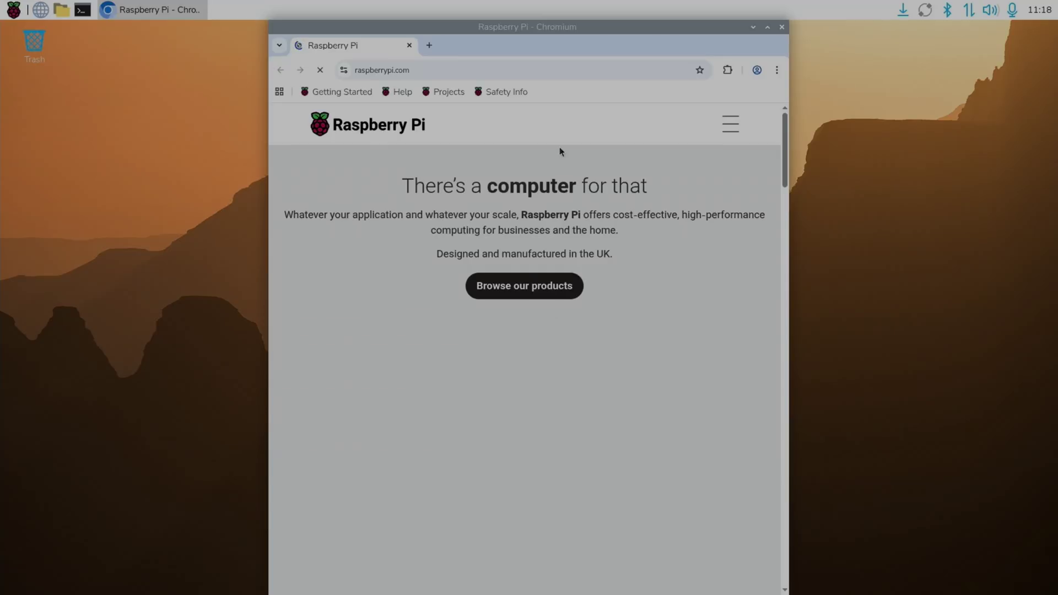
{"action": "left_click", "coordinate": [731, 125]}
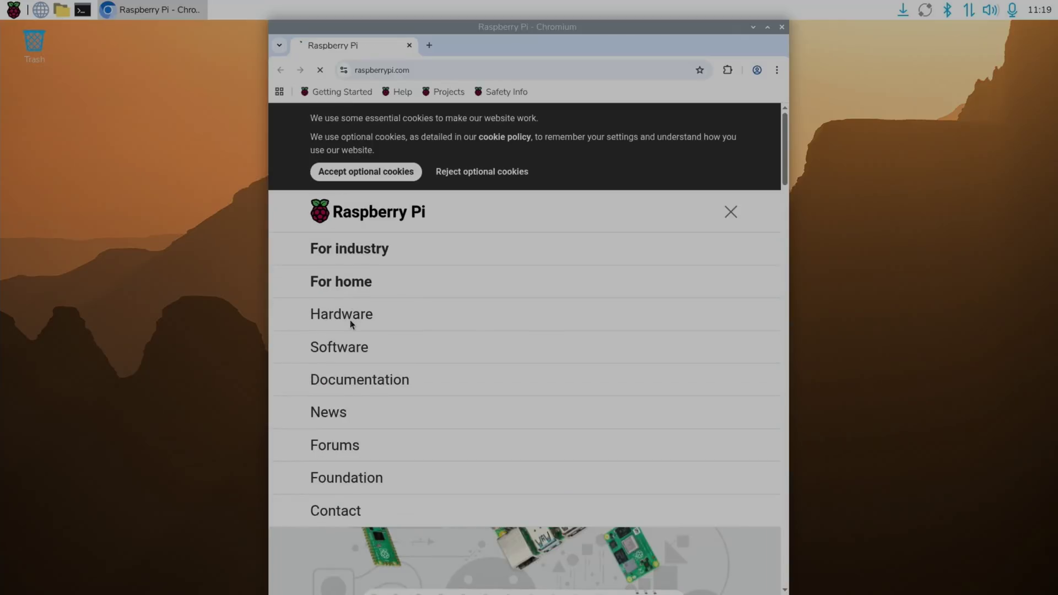
{"action": "left_click", "coordinate": [351, 320]}
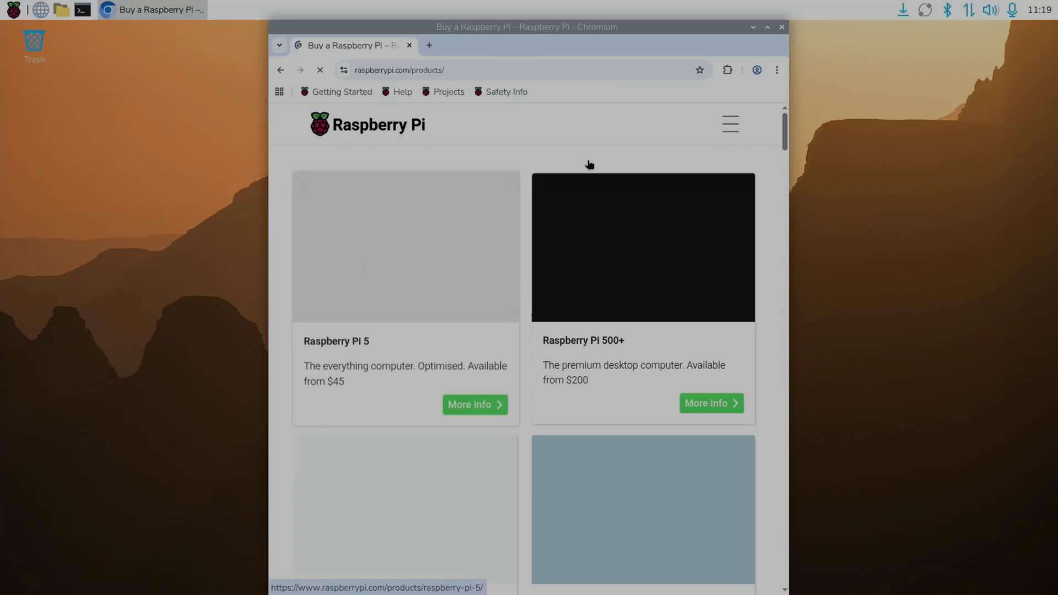
Maximize the Chromium window and reload the crashed products page.
{"action": "left_click", "coordinate": [765, 28]}
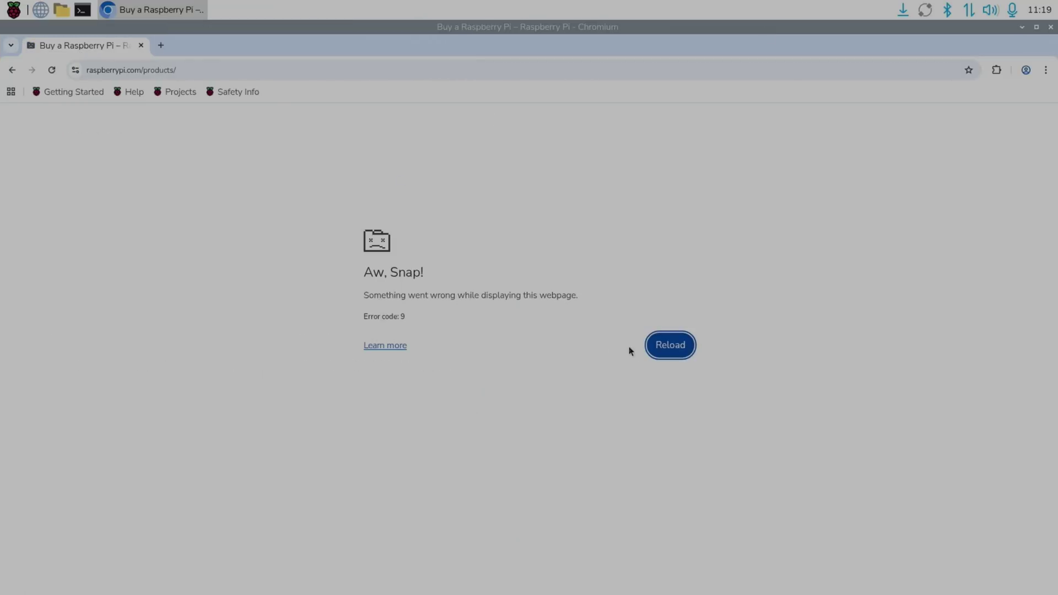
{"action": "left_click", "coordinate": [668, 346]}
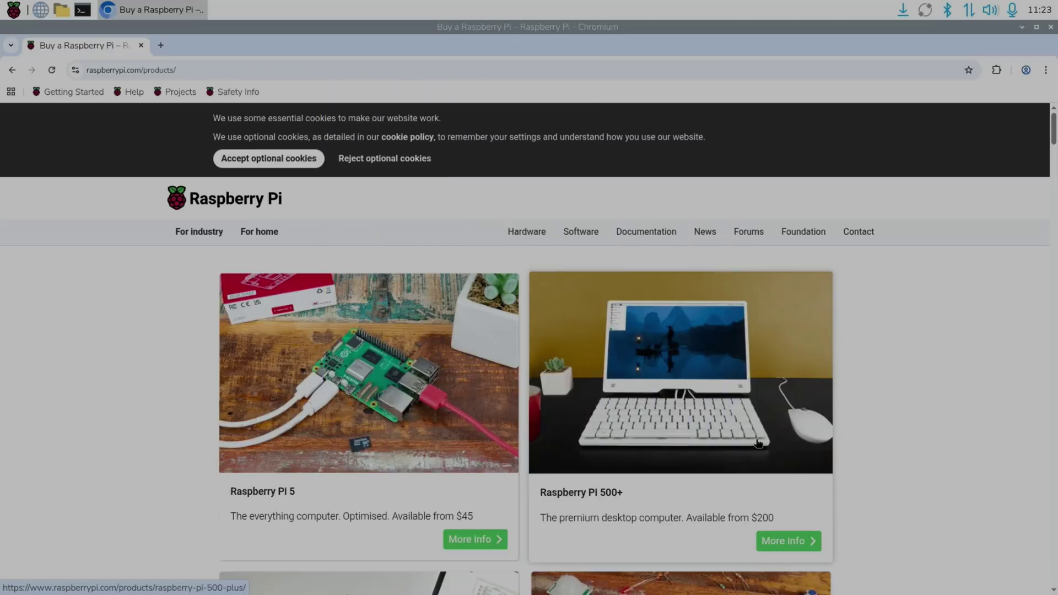
Close Chromium and log in as pi on the tty4 text console.
{"action": "left_click", "coordinate": [1050, 27]}
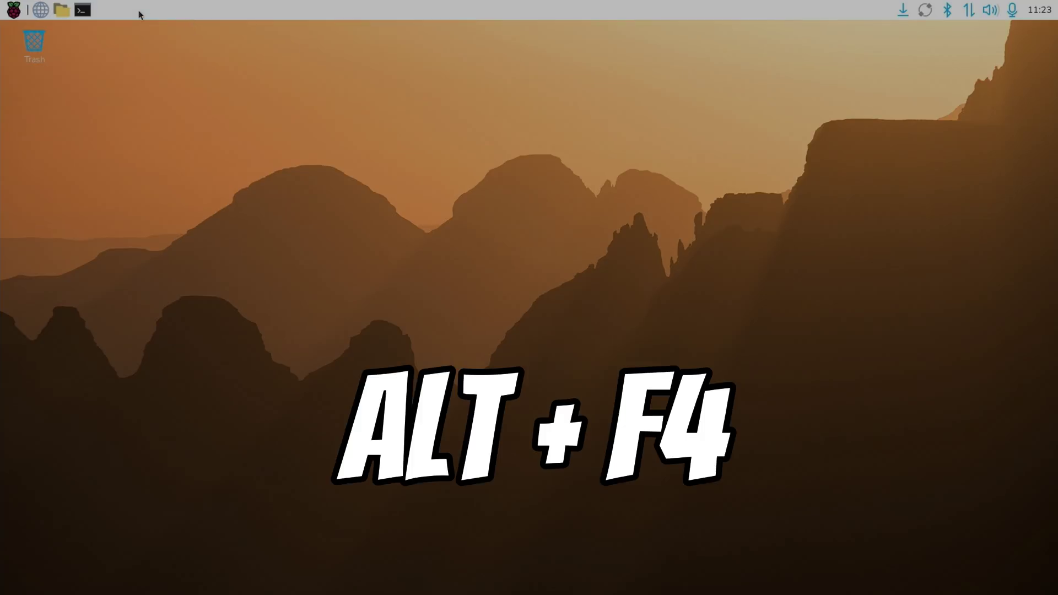
{"action": "key", "text": "ctrl+alt+F4"}
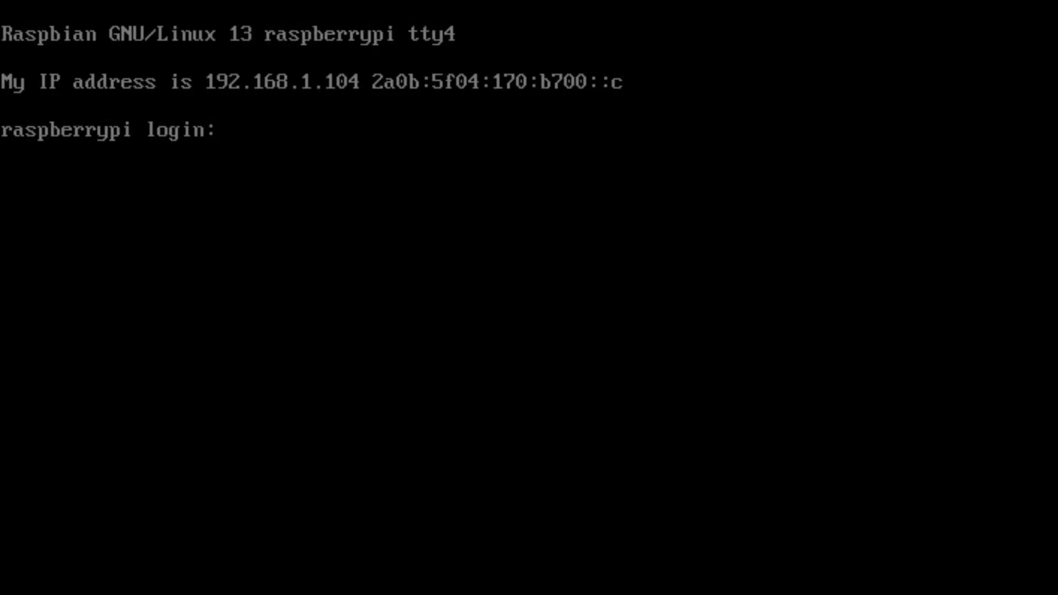
{"action": "type", "text": "pi"}
{"action": "key", "text": "Return"}
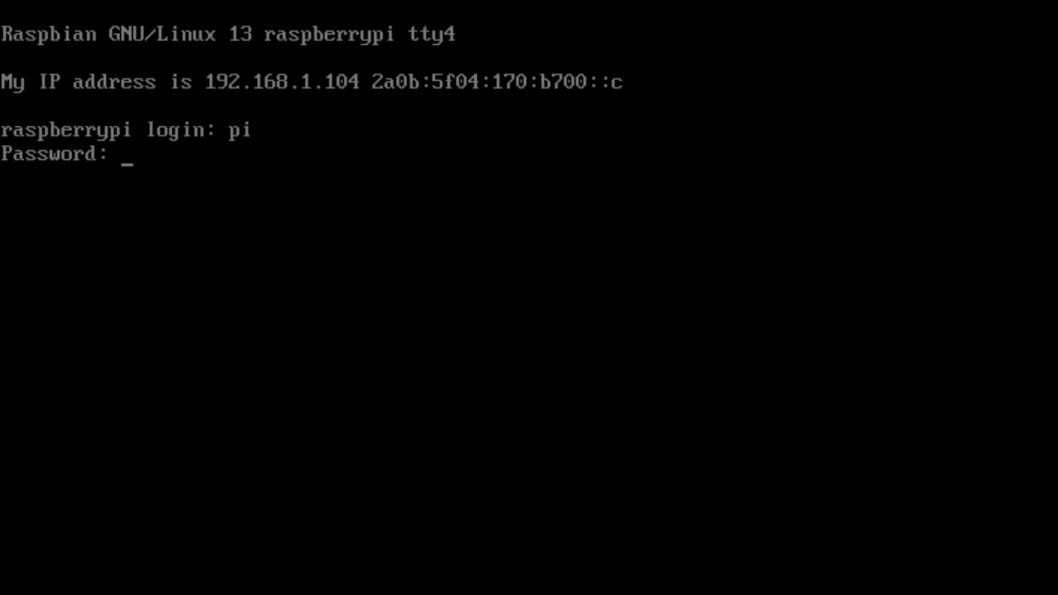
{"action": "key", "text": "Return"}
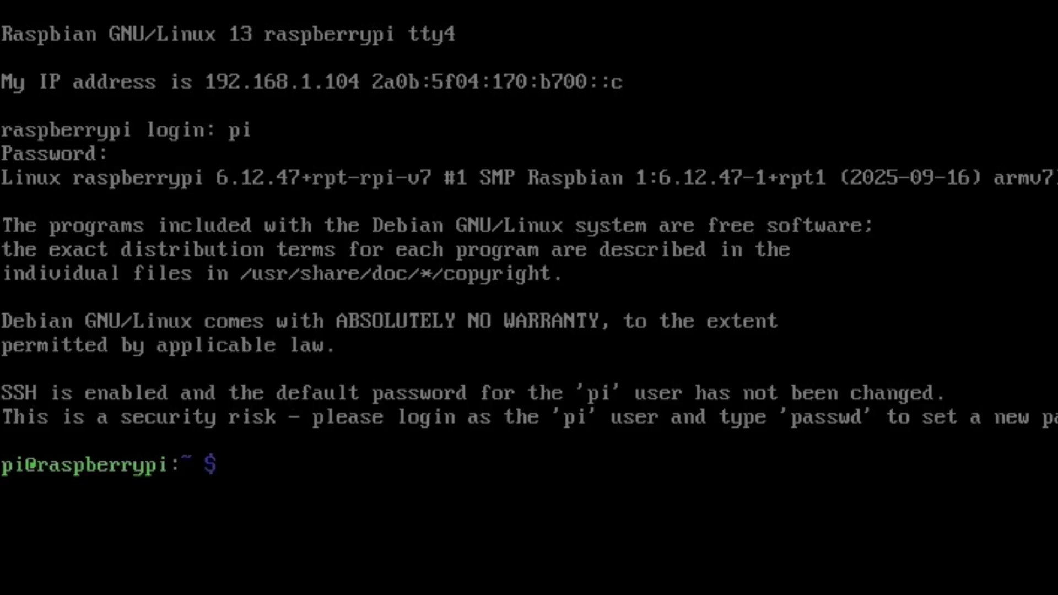
Run fastfetch, then install the game with sudo apt install bastet.
{"action": "type", "text": "fastfetch"}
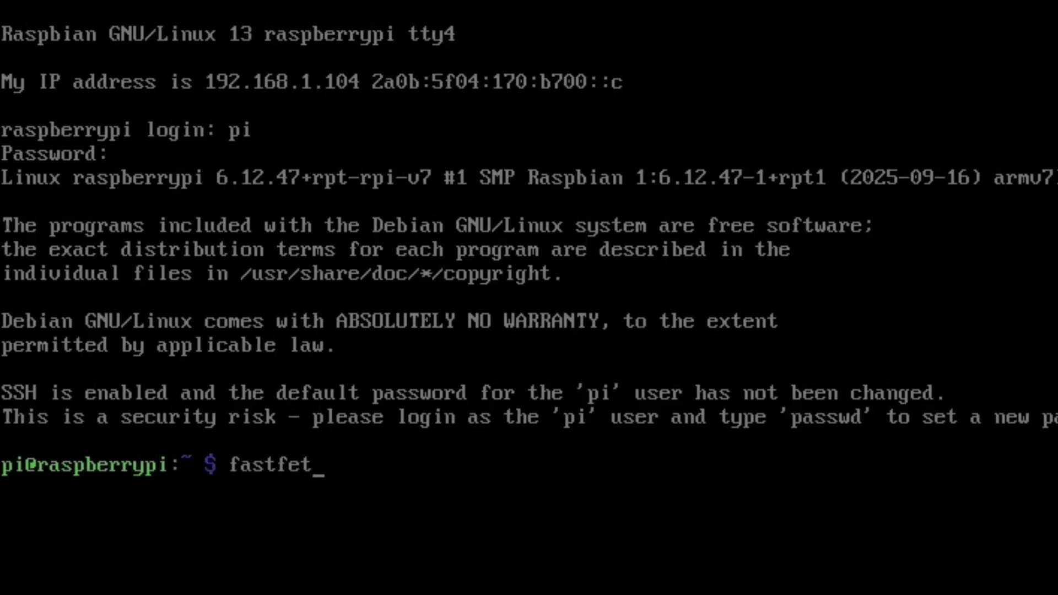
{"action": "key", "text": "Return"}
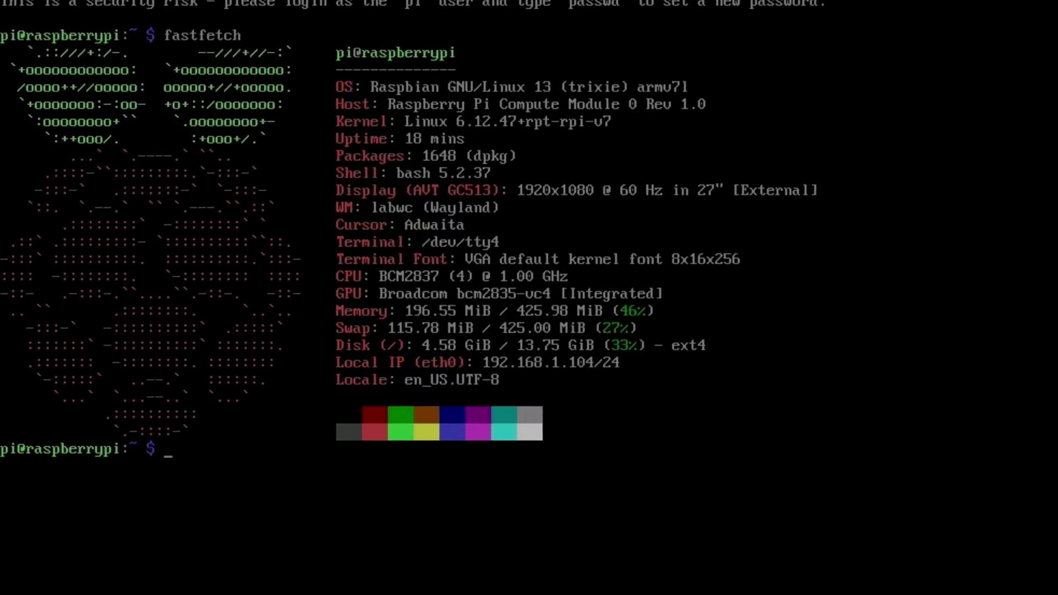
{"action": "type", "text": "sudo apt install "}
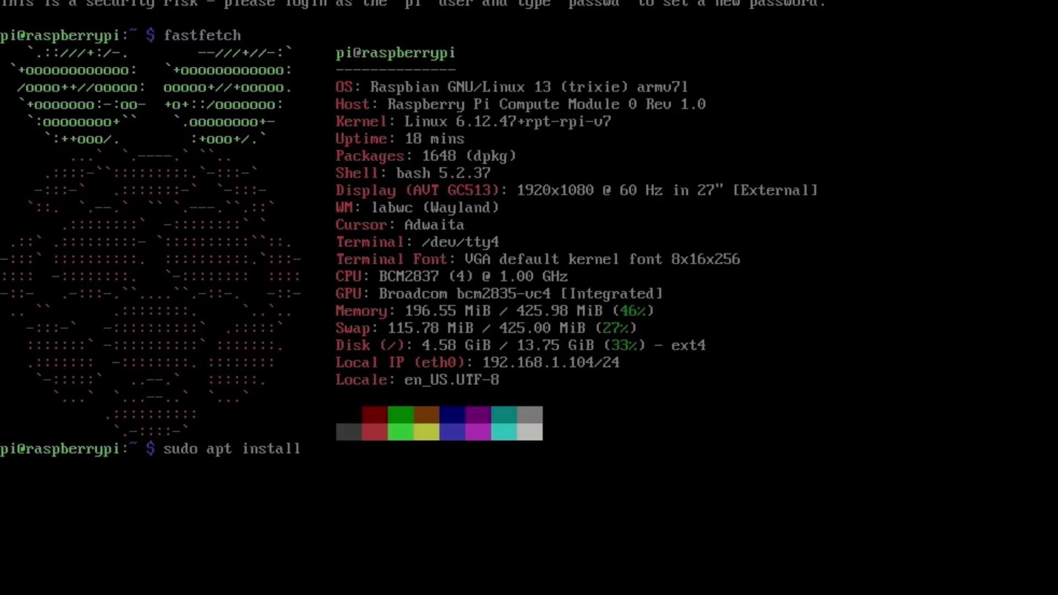
{"action": "type", "text": "bastet"}
{"action": "key", "text": "Return"}
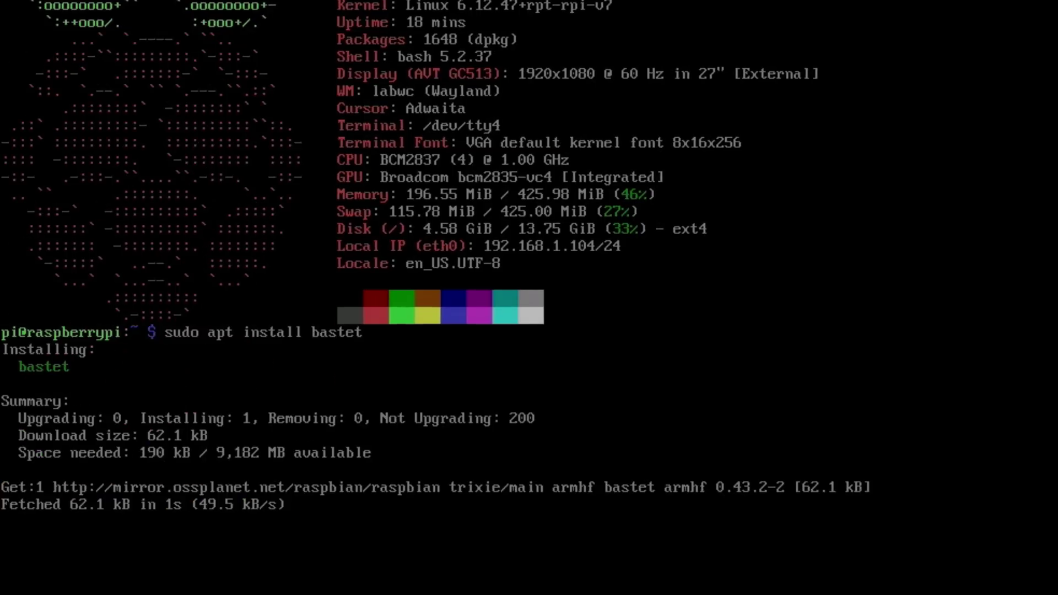
Launch bastet and start a normal-version game.
{"action": "type", "text": "bastet"}
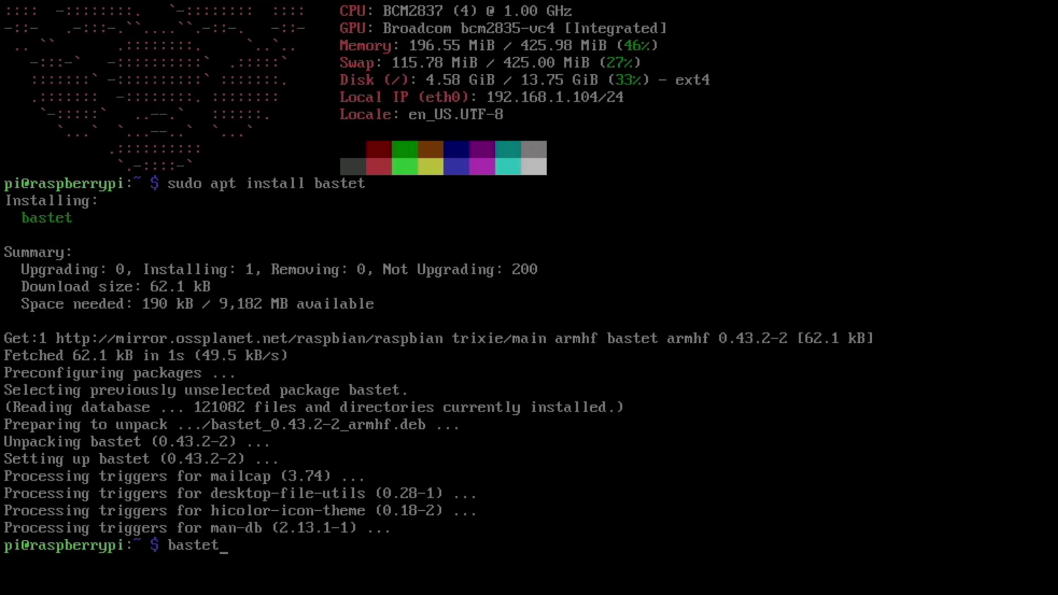
{"action": "key", "text": "Return"}
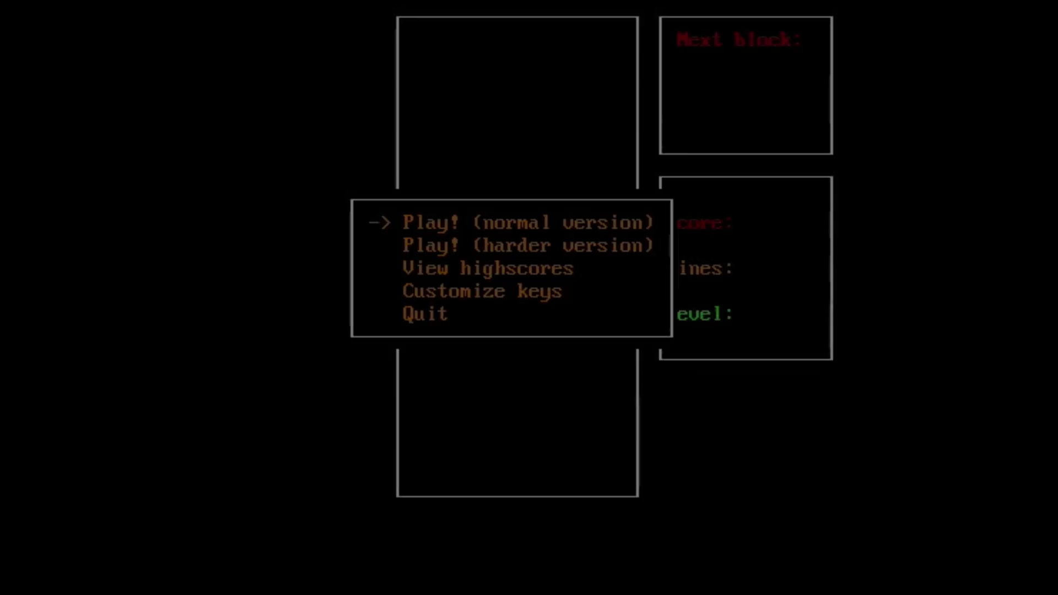
{"action": "key", "text": "Return"}
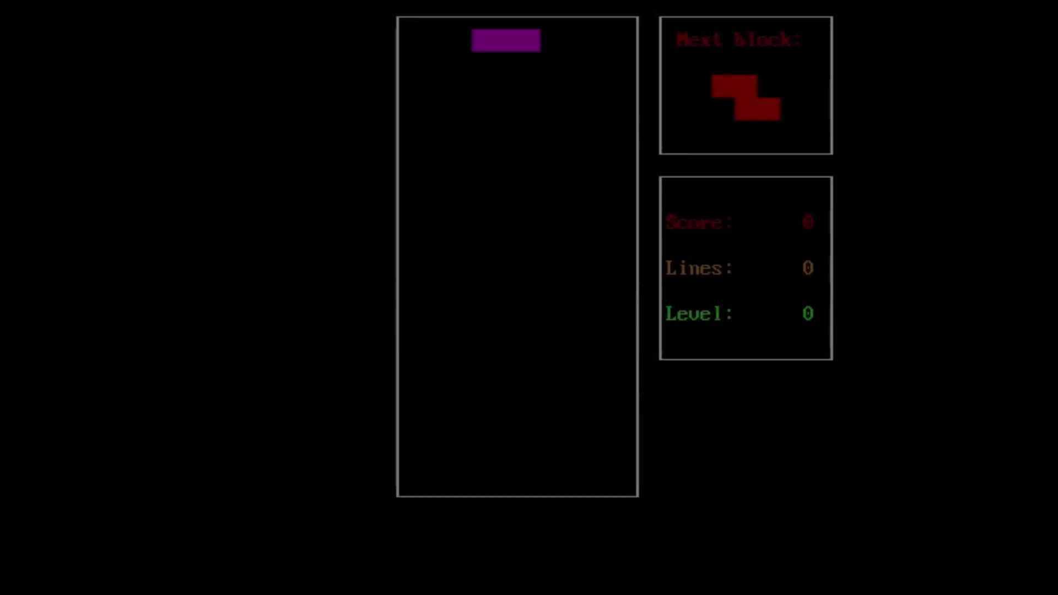
Land the purple T piece at the right edge and drop the upright red Z onto it.
{"action": "key", "text": "Right"}
{"action": "key", "text": "Right"}
{"action": "key", "text": "Right"}
{"action": "key", "text": "Right"}
{"action": "key", "text": "Down"}
{"action": "key", "text": "Down"}
{"action": "key", "text": "Down"}
{"action": "key", "text": "Down"}
{"action": "key", "text": "Down"}
{"action": "key", "text": "Down"}
{"action": "key", "text": "Down"}
{"action": "key", "text": "Down"}
{"action": "key", "text": "Down"}
{"action": "key", "text": "Down"}
{"action": "key", "text": "Down"}
{"action": "key", "text": "Down"}
{"action": "key", "text": "Down"}
{"action": "key", "text": "Down"}
{"action": "key", "text": "Down"}
{"action": "key", "text": "Down"}
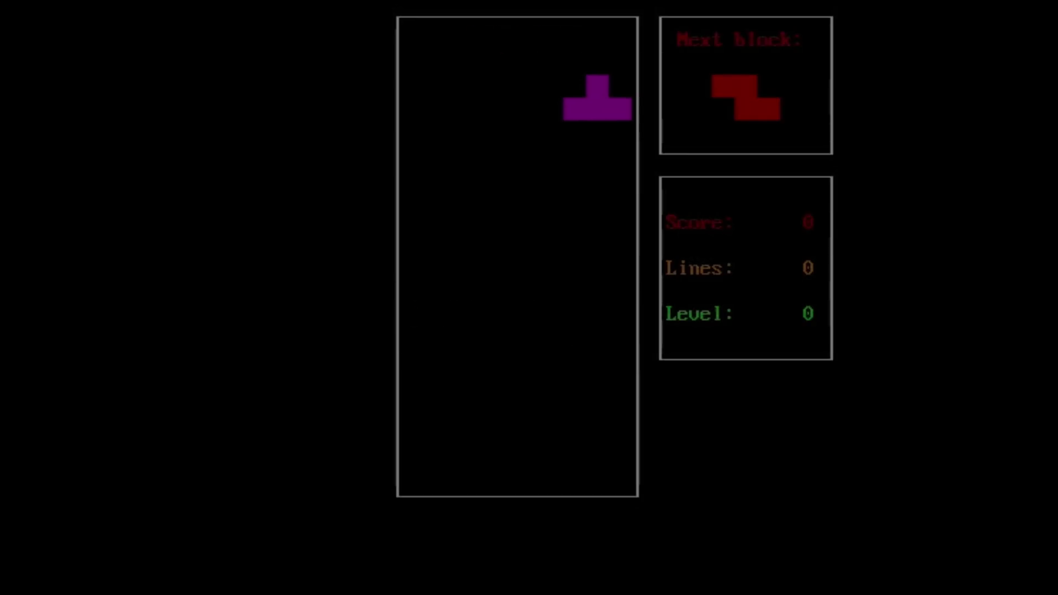
{"action": "key", "text": "Down"}
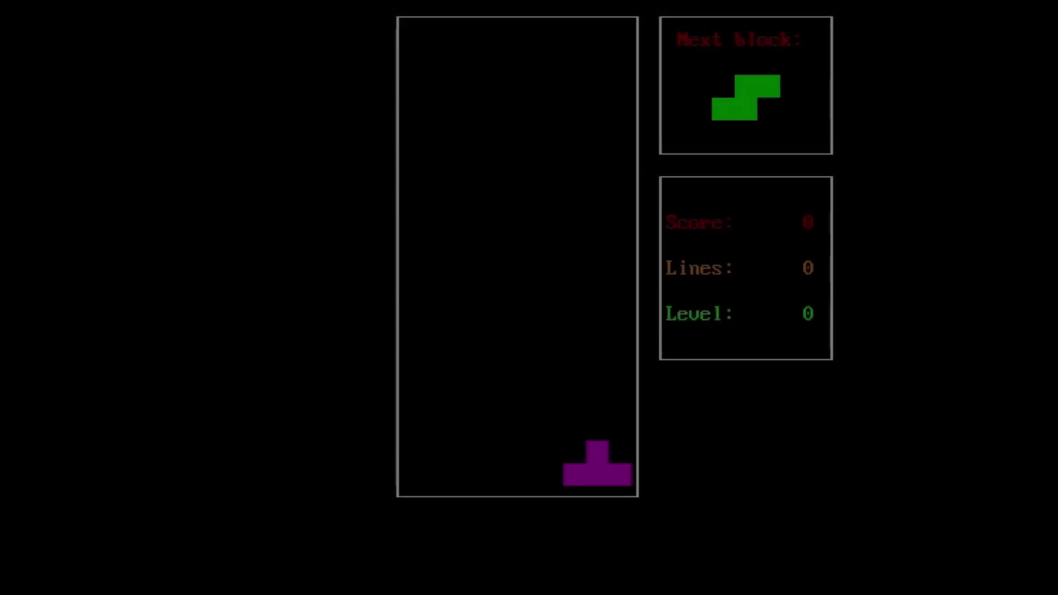
{"action": "key", "text": "Left"}
{"action": "key", "text": "Up"}
{"action": "key", "text": "Right"}
{"action": "key", "text": "Right"}
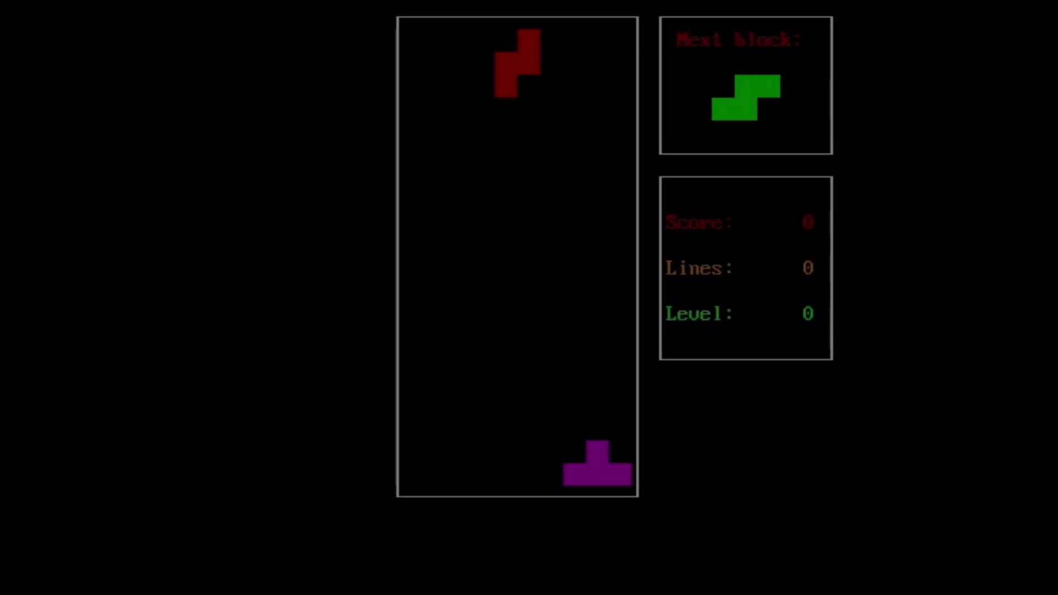
{"action": "key", "text": "Right"}
{"action": "key", "text": "Right"}
{"action": "key", "text": "Down"}
{"action": "key", "text": "Down"}
{"action": "key", "text": "Down"}
{"action": "key", "text": "Down"}
{"action": "key", "text": "Down"}
{"action": "key", "text": "Down"}
{"action": "key", "text": "Down"}
{"action": "key", "text": "Down"}
{"action": "key", "text": "Down"}
{"action": "key", "text": "Down"}
{"action": "key", "text": "Down"}
{"action": "key", "text": "Down"}
{"action": "key", "text": "Down"}
{"action": "key", "text": "Down"}
{"action": "key", "text": "Down"}
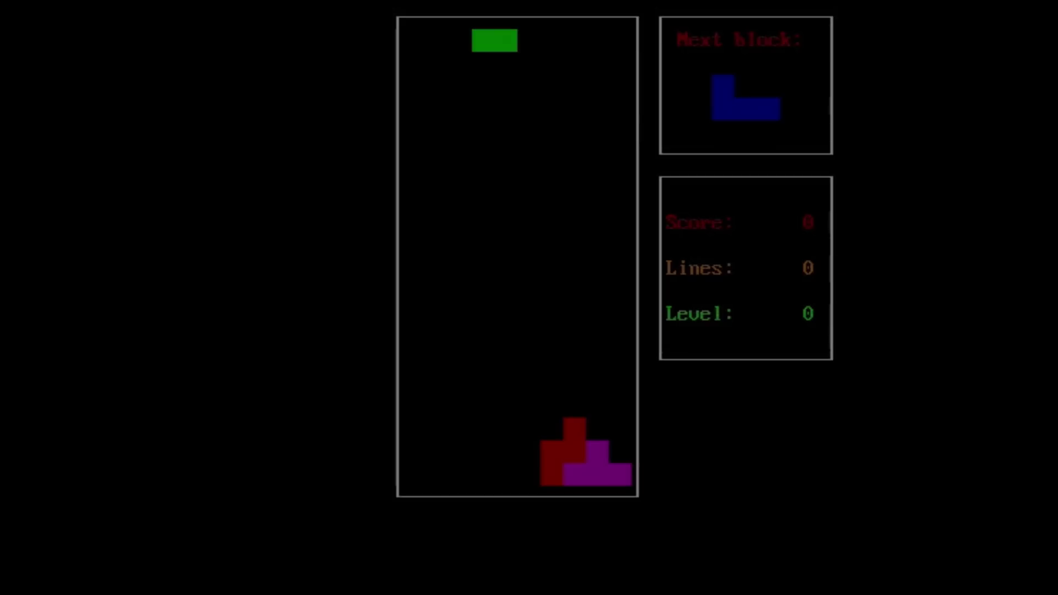
Rotate the green S piece upright, shift it right, and drop it.
{"action": "key", "text": "Left"}
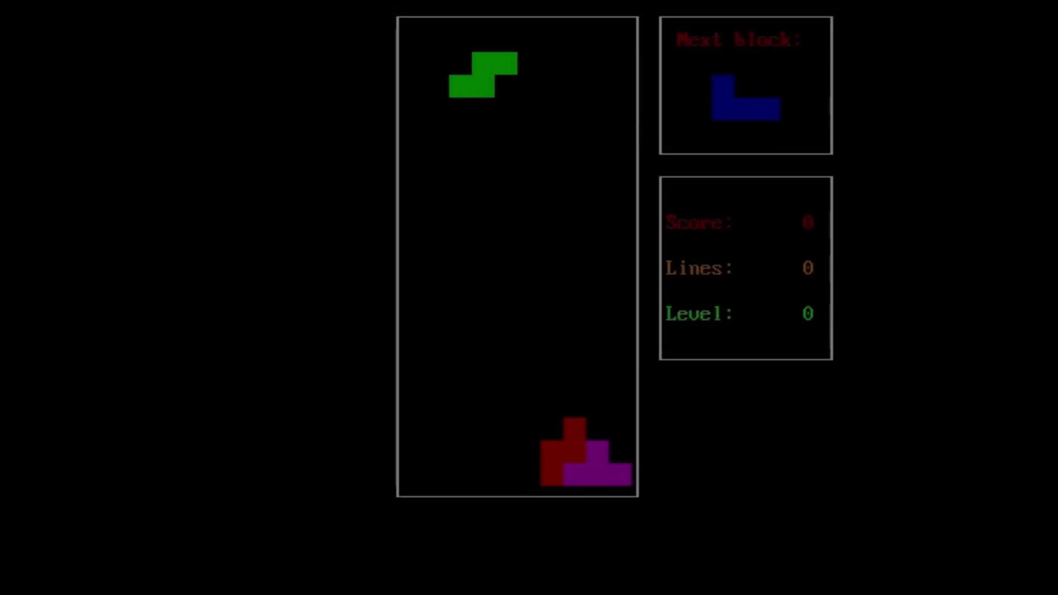
{"action": "key", "text": "Up"}
{"action": "key", "text": "Right"}
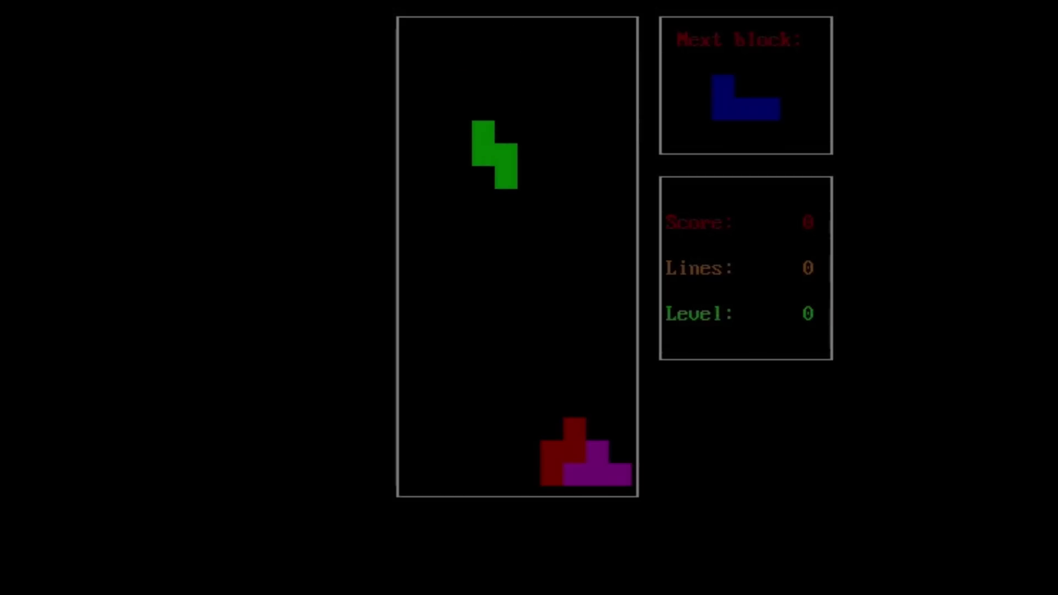
{"action": "key", "text": "Right"}
{"action": "key", "text": "Right"}
{"action": "key", "text": "Right"}
{"action": "key", "text": "Right"}
{"action": "key", "text": "Right"}
{"action": "key", "text": "Down"}
{"action": "key", "text": "Down"}
{"action": "key", "text": "Down"}
{"action": "key", "text": "Down"}
{"action": "key", "text": "Down"}
{"action": "key", "text": "Down"}
{"action": "key", "text": "Down"}
{"action": "key", "text": "Down"}
{"action": "key", "text": "Down"}
{"action": "key", "text": "Down"}
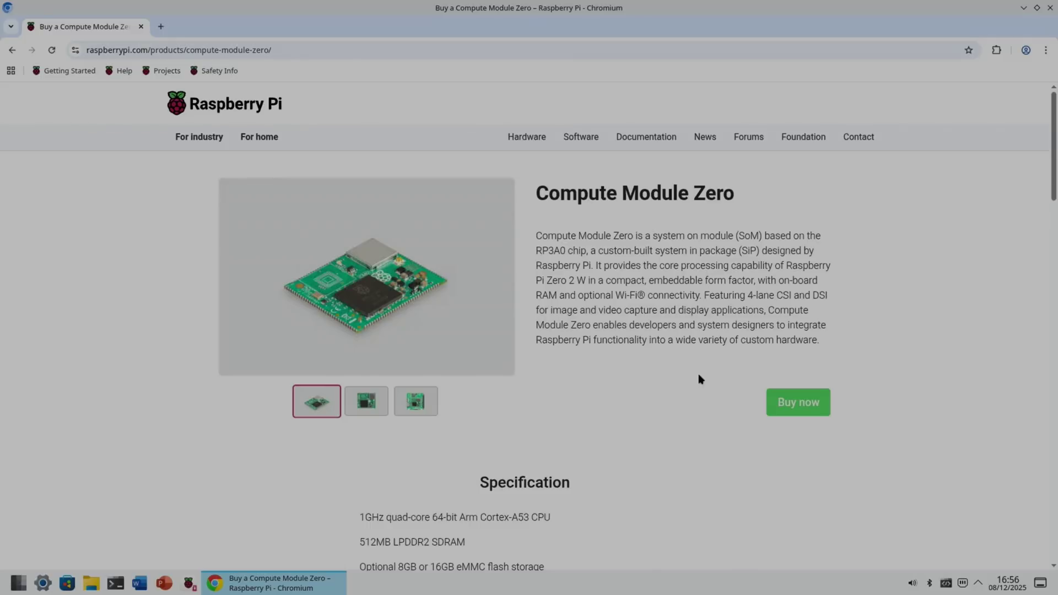
Scroll down the Compute Module Zero product page toward the product brief.
{"action": "scroll", "coordinate": [698, 376], "scroll_direction": "down", "scroll_amount": 4}
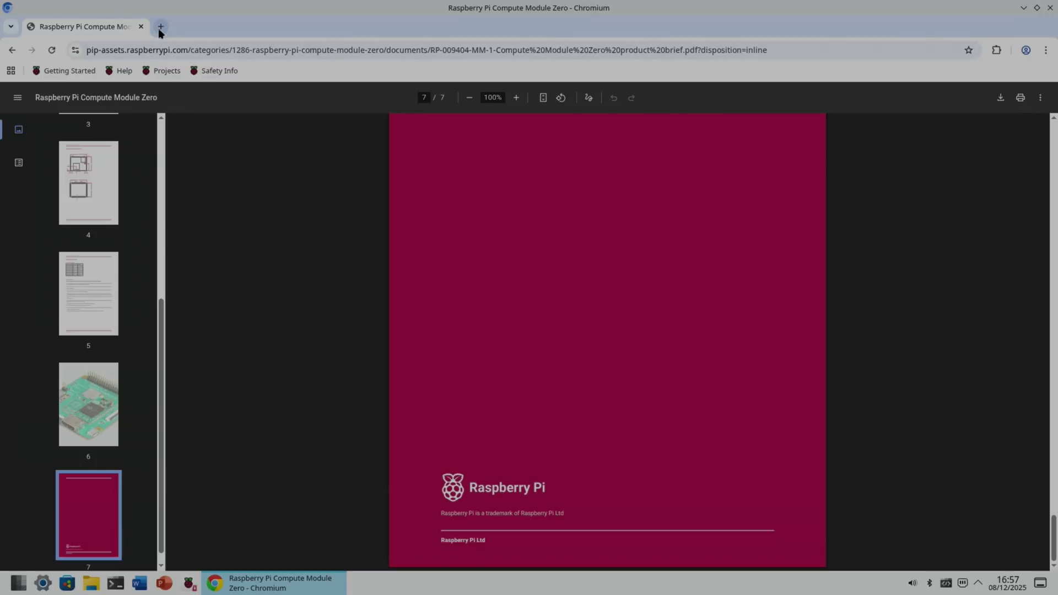
In a new tab, search 'edatec cm0nano' and load EDATEC's product page.
{"action": "left_click", "coordinate": [160, 26]}
{"action": "type", "text": "edatec cm0nano"}
{"action": "key", "text": "Return"}
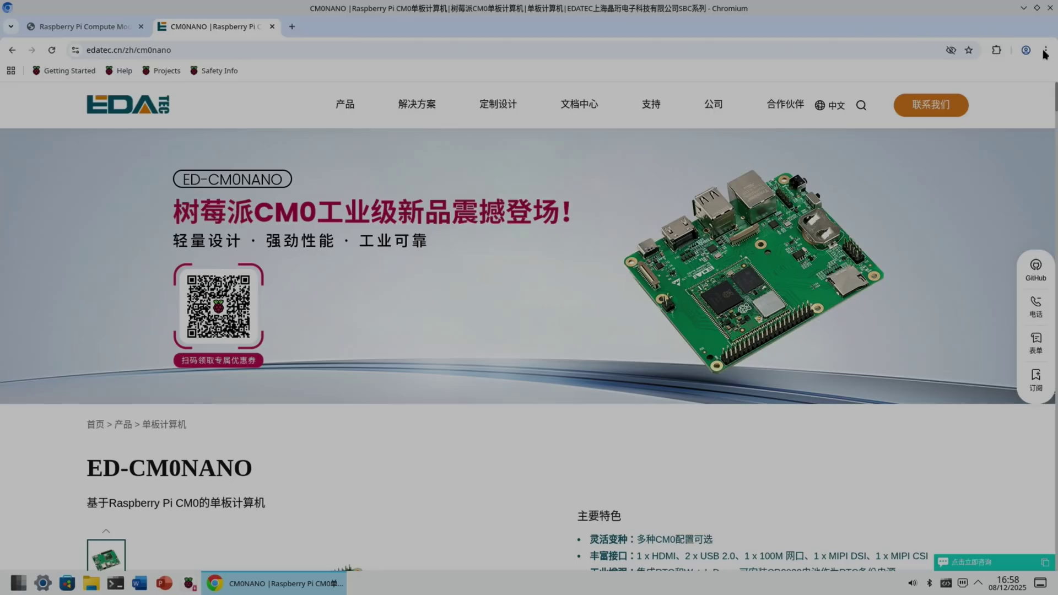
Translate the Chinese page into English and scroll through its Overview.
{"action": "left_click", "coordinate": [1045, 50]}
{"action": "left_click", "coordinate": [915, 356]}
{"action": "scroll", "coordinate": [622, 386], "scroll_direction": "down", "scroll_amount": 3}
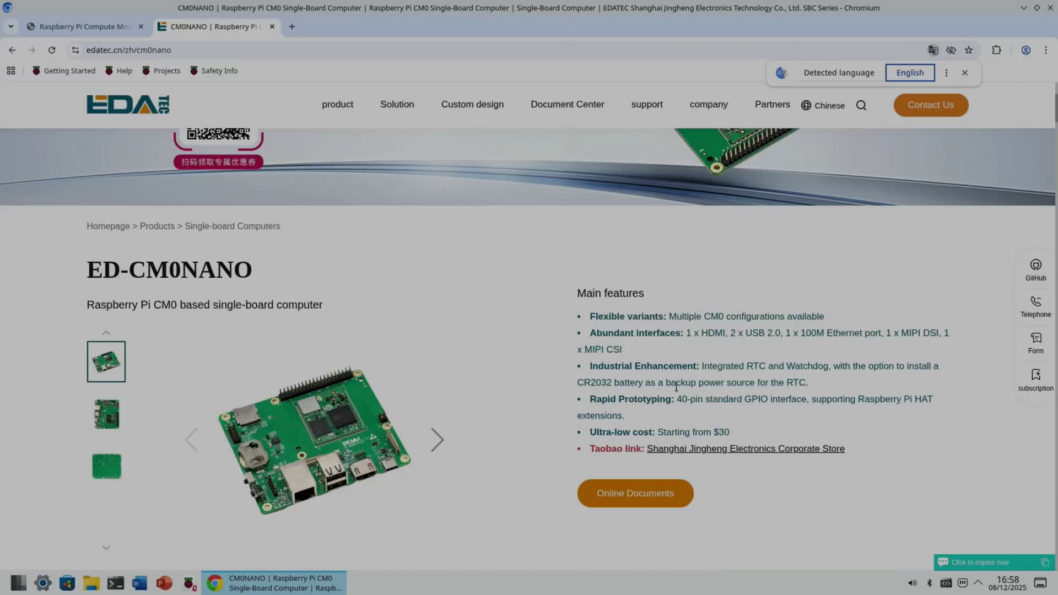
{"action": "scroll", "coordinate": [803, 385], "scroll_direction": "down", "scroll_amount": 5}
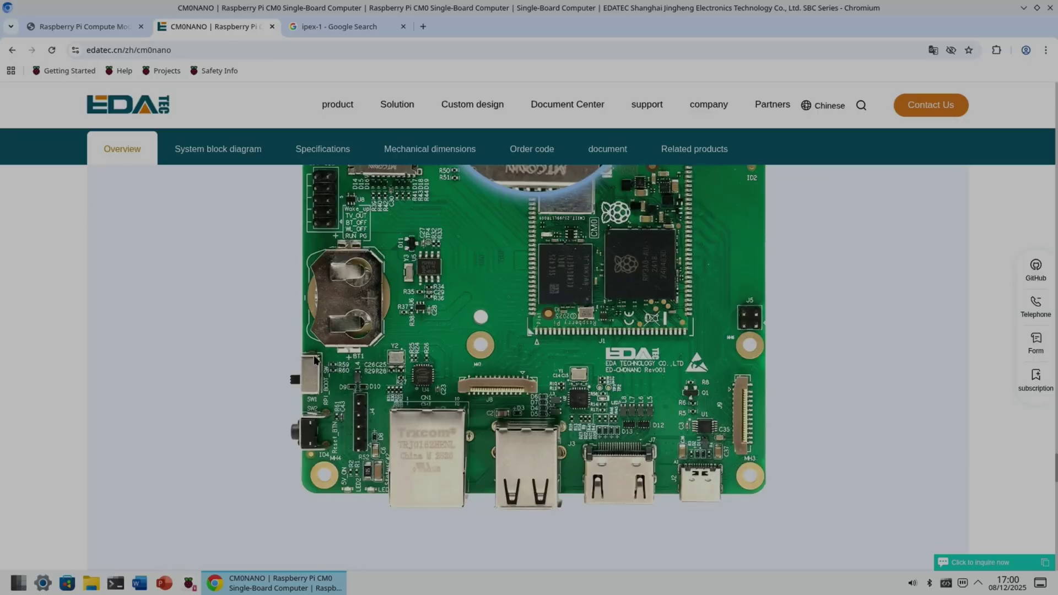
{"action": "scroll", "coordinate": [317, 370], "scroll_direction": "down", "scroll_amount": 5}
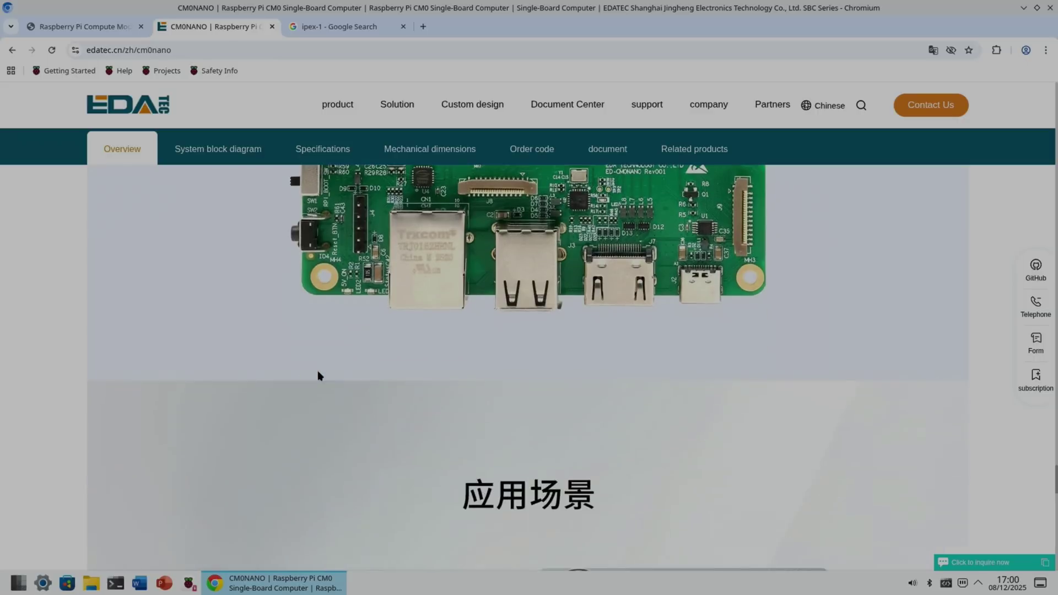
{"action": "scroll", "coordinate": [317, 370], "scroll_direction": "up", "scroll_amount": 10}
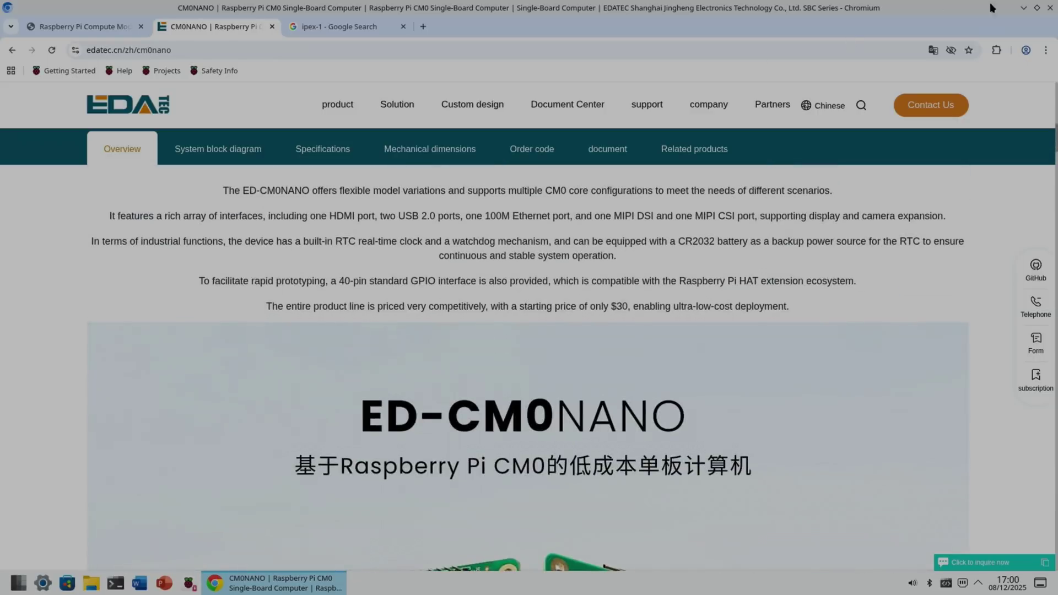
Close Chromium and open PCMan File Manager on /home/kde.
{"action": "left_click", "coordinate": [1050, 9]}
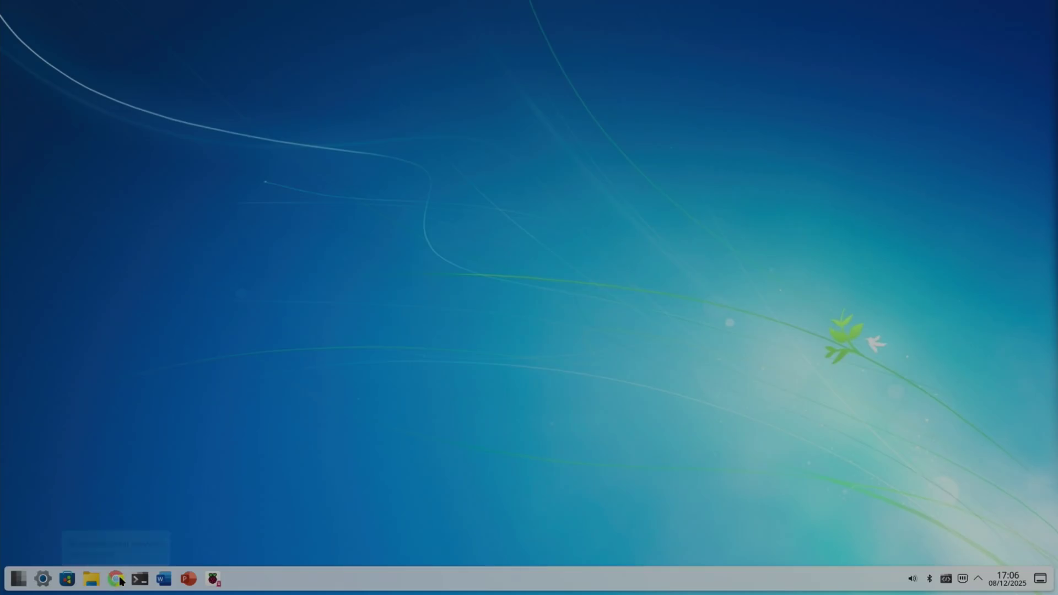
{"action": "left_click", "coordinate": [91, 579]}
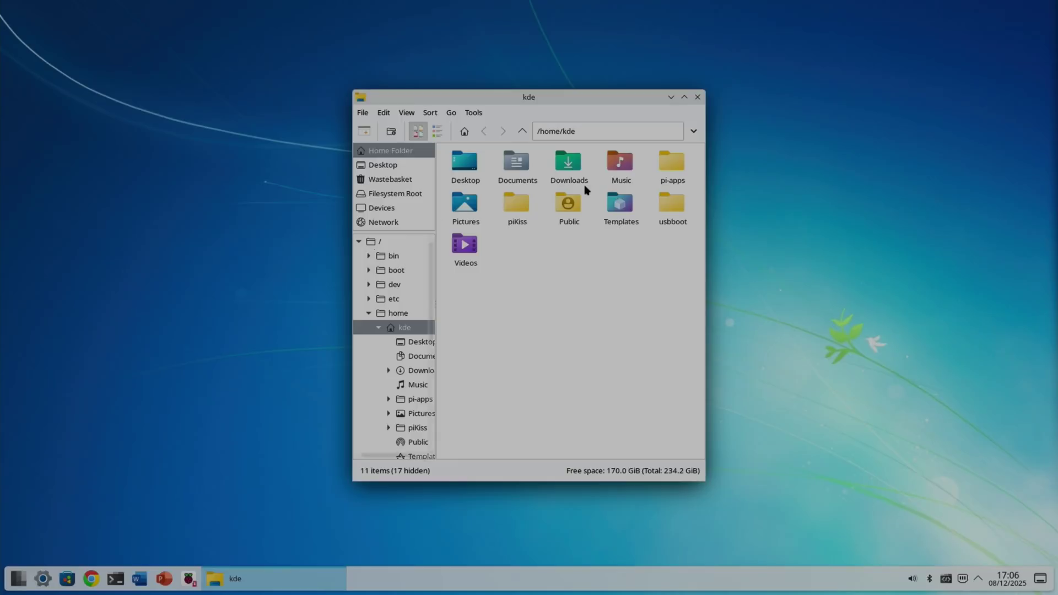
Open the kde notes file from the Documents folder in Mousepad.
{"action": "double_click", "coordinate": [524, 162]}
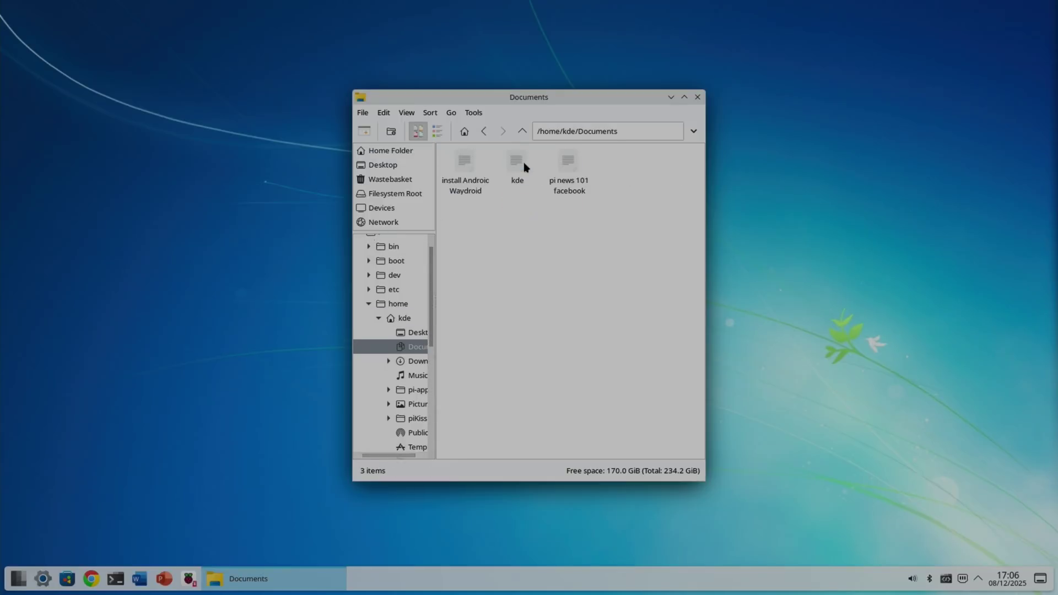
{"action": "left_click", "coordinate": [517, 168]}
{"action": "double_click", "coordinate": [516, 168]}
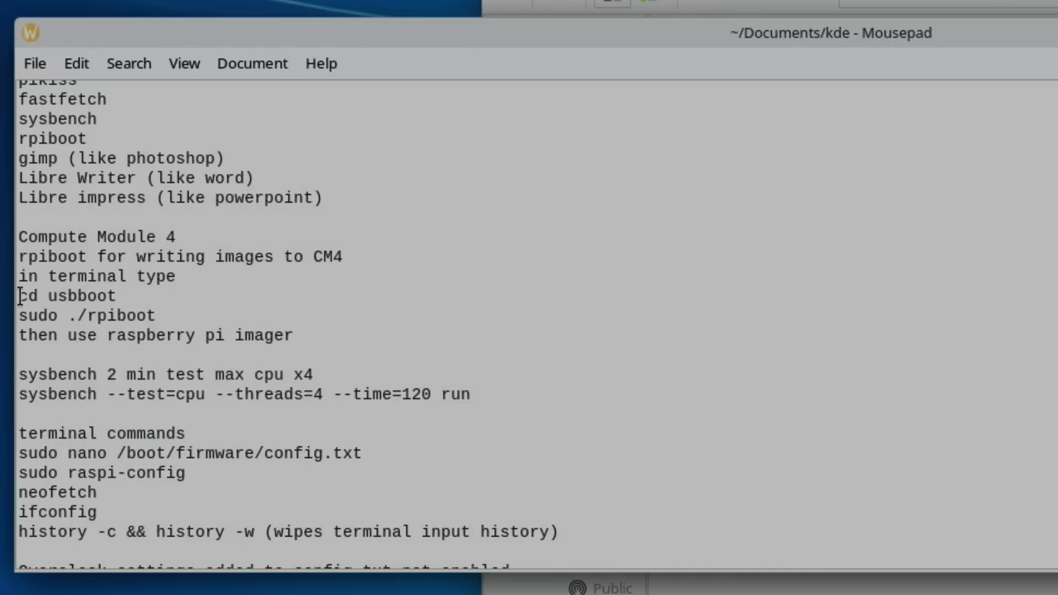
Copy the 'cd usbboot' line and bring up a Konsole terminal.
{"action": "left_click_drag", "start_coordinate": [119, 285], "coordinate": [169, 285]}
{"action": "right_click", "coordinate": [94, 300]}
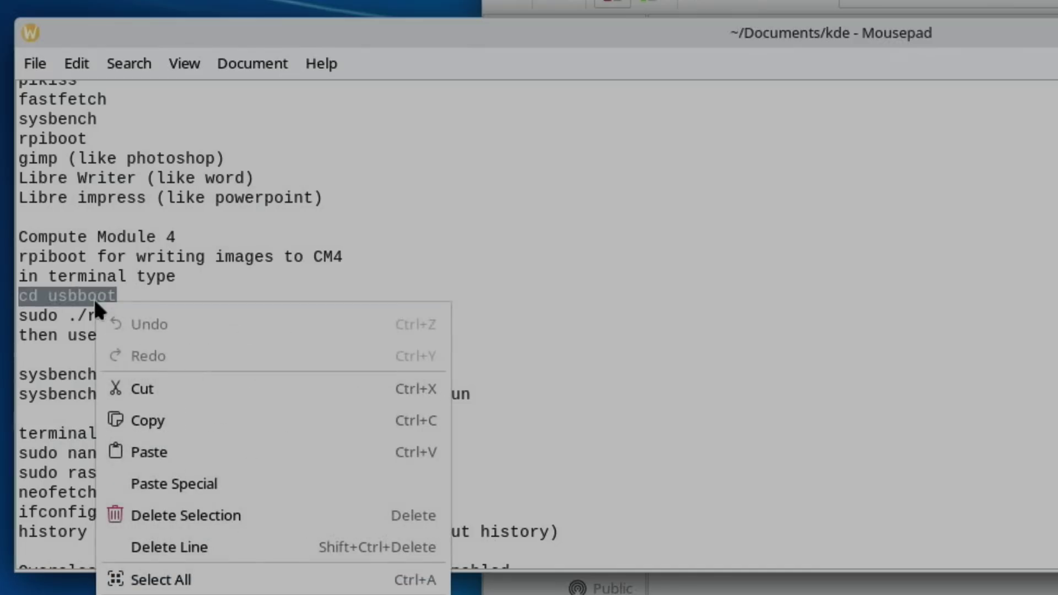
{"action": "left_click", "coordinate": [142, 417]}
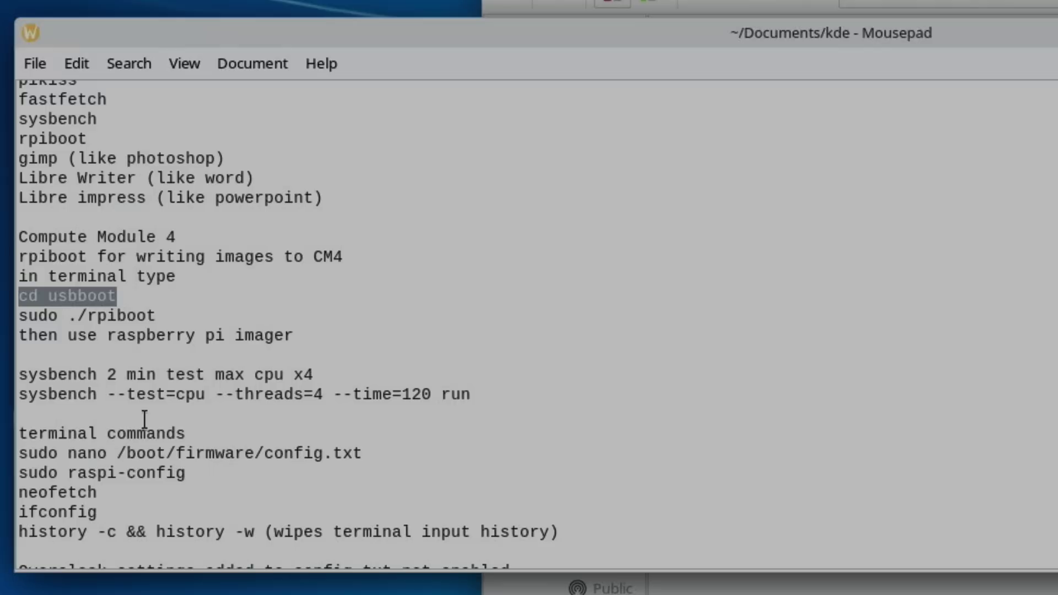
{"action": "key", "text": "ctrl+alt+t"}
Paste and run 'cd usbboot' in Konsole.
{"action": "right_click", "coordinate": [540, 278]}
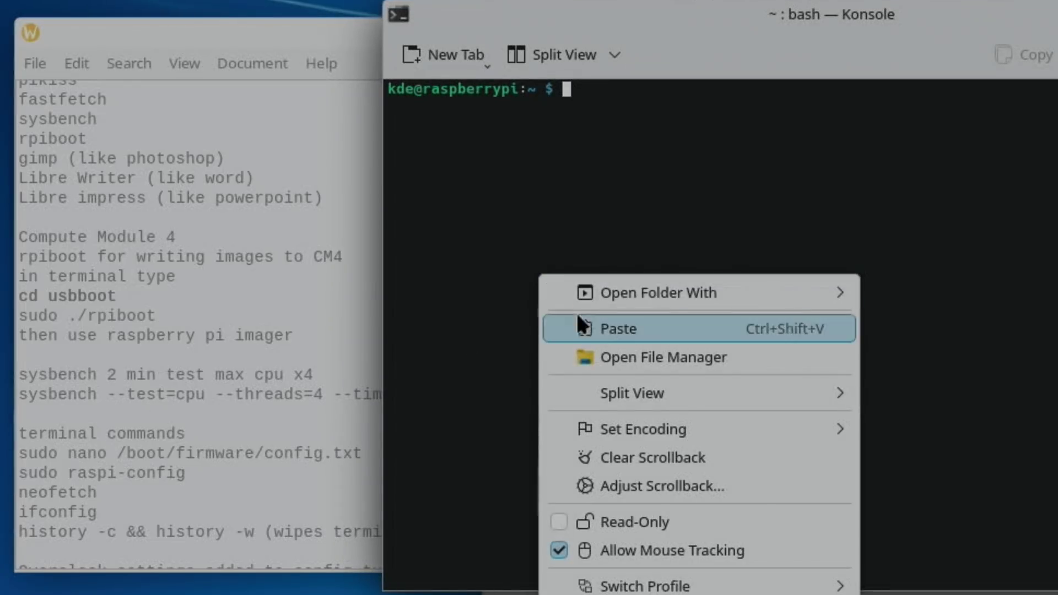
{"action": "left_click", "coordinate": [580, 318]}
{"action": "key", "text": "Return"}
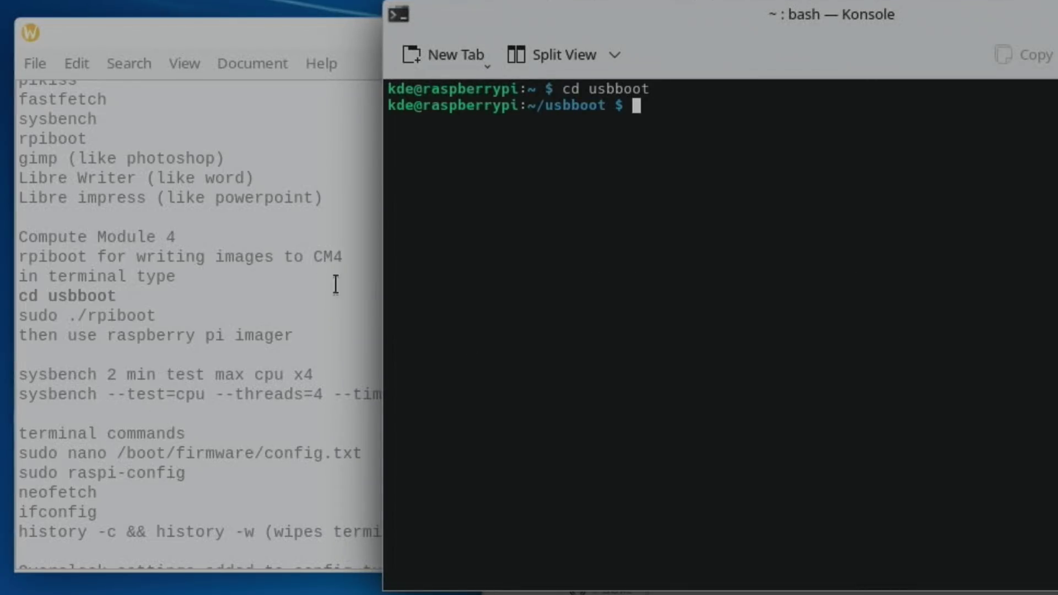
Copy 'sudo ./rpiboot' from the notes and run it in Konsole.
{"action": "left_click", "coordinate": [277, 289]}
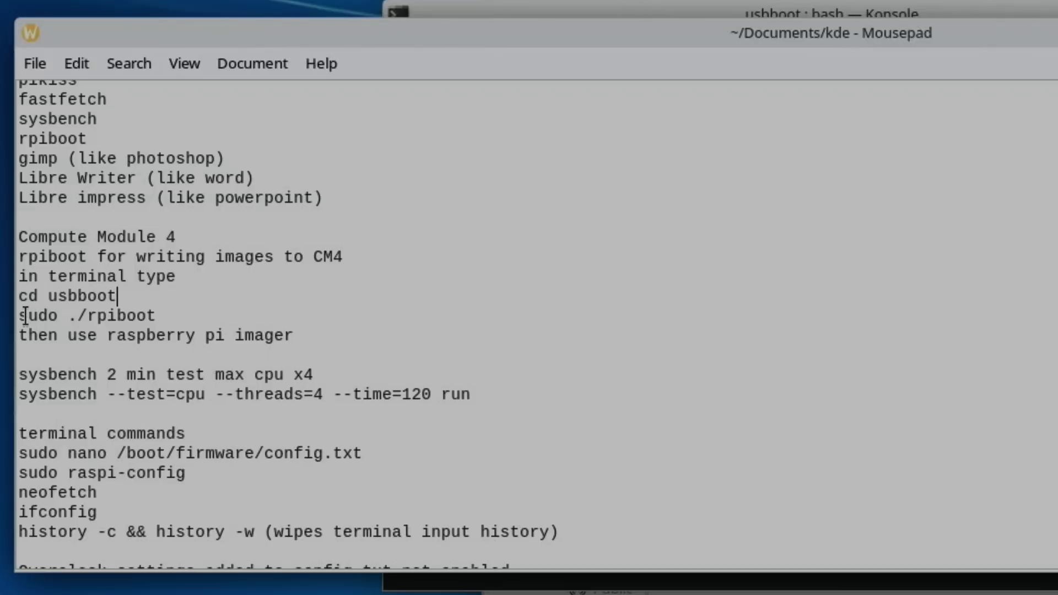
{"action": "left_click_drag", "start_coordinate": [24, 316], "coordinate": [138, 317]}
{"action": "right_click", "coordinate": [138, 318]}
{"action": "left_click", "coordinate": [203, 433]}
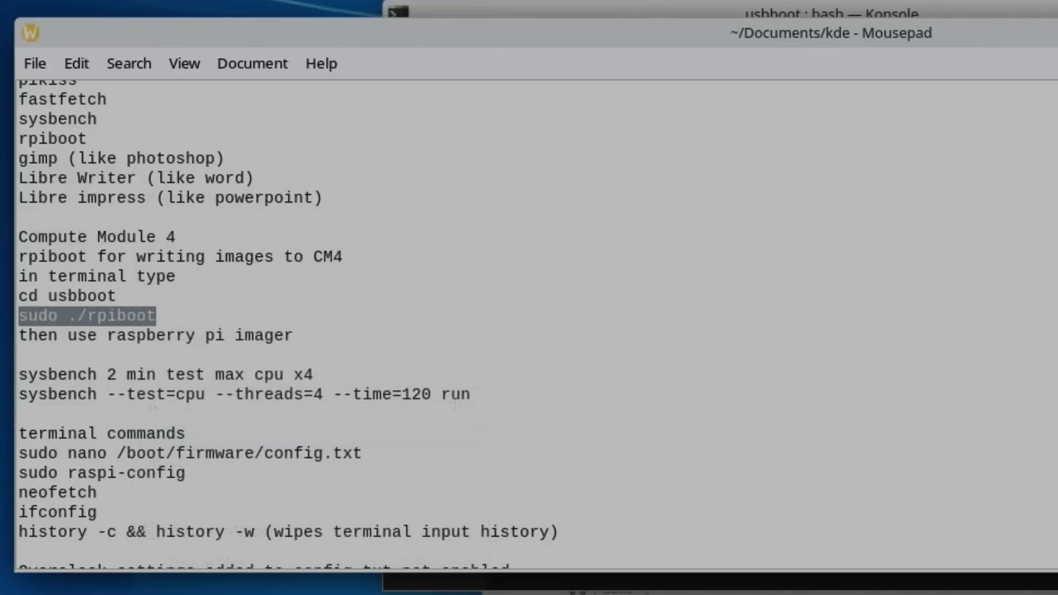
{"action": "key", "text": "alt+Tab"}
{"action": "right_click", "coordinate": [692, 306]}
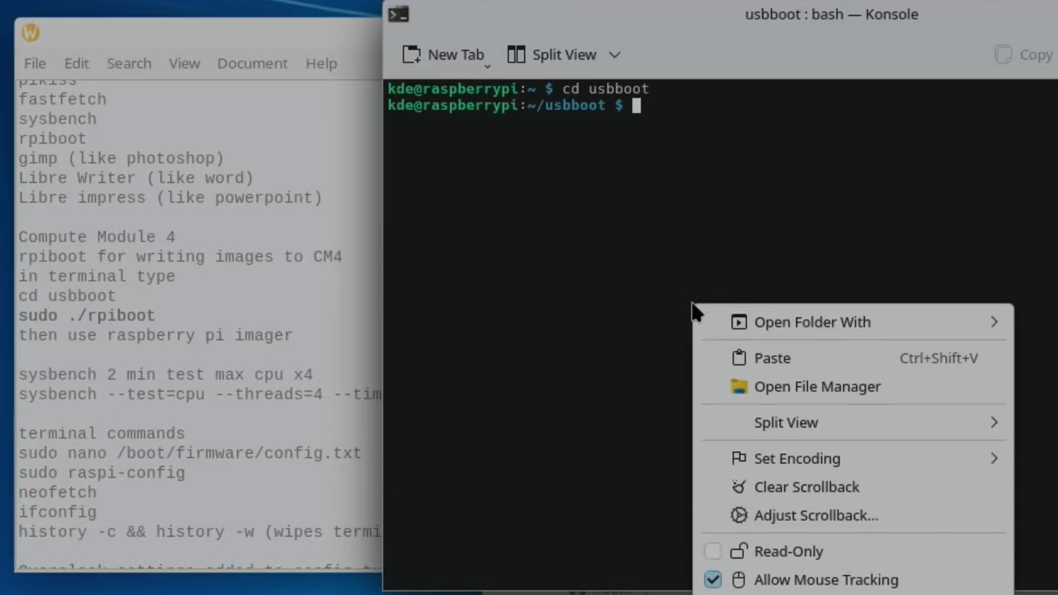
{"action": "left_click", "coordinate": [747, 348]}
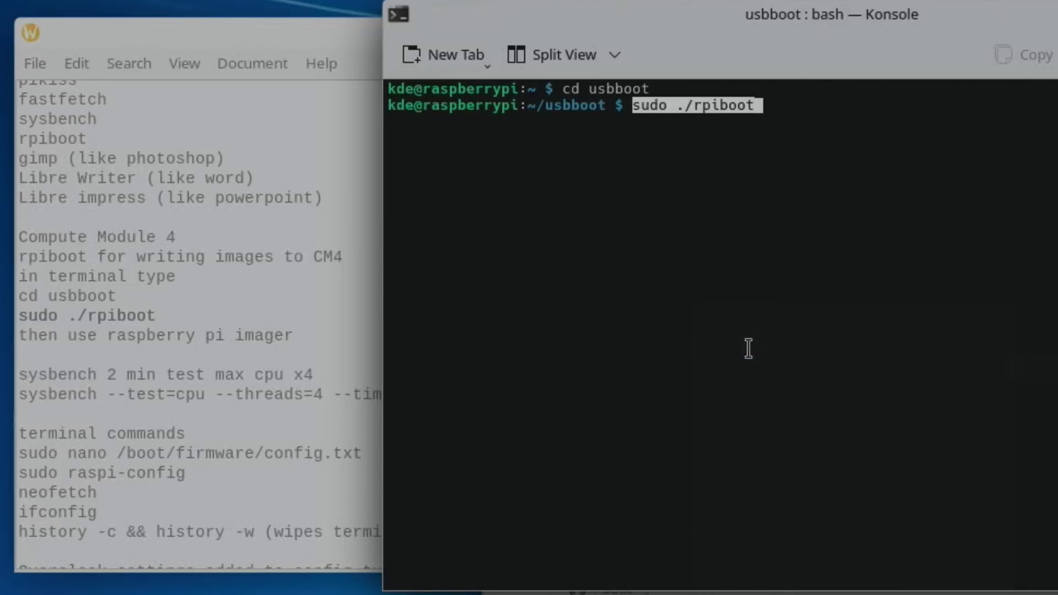
{"action": "key", "text": "Return"}
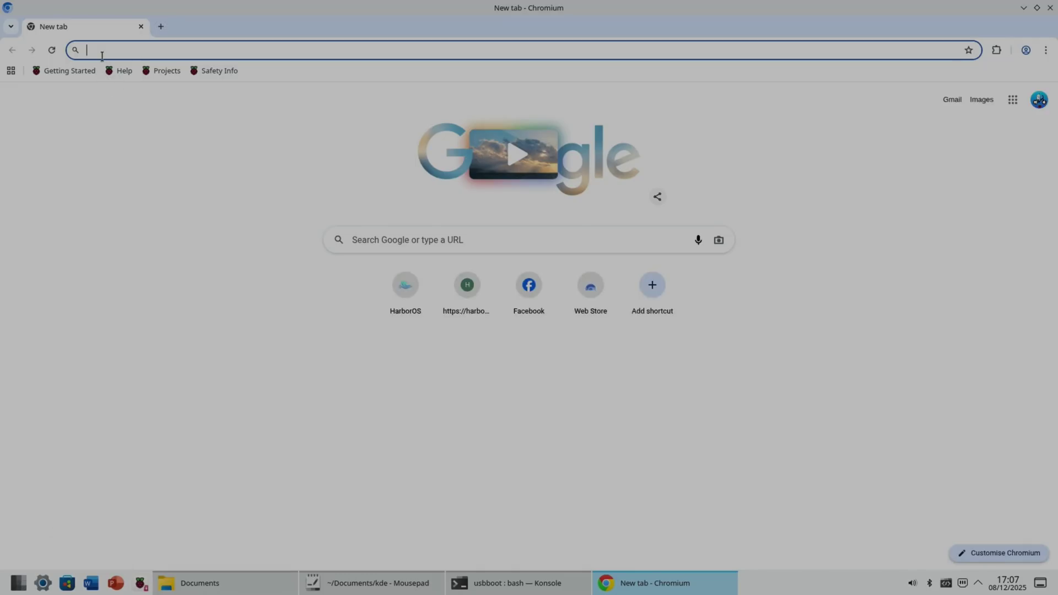
Dismiss the stray search and removable-medium notice, then load dietpi.com in Chromium.
{"action": "type", "text": "dietp"}
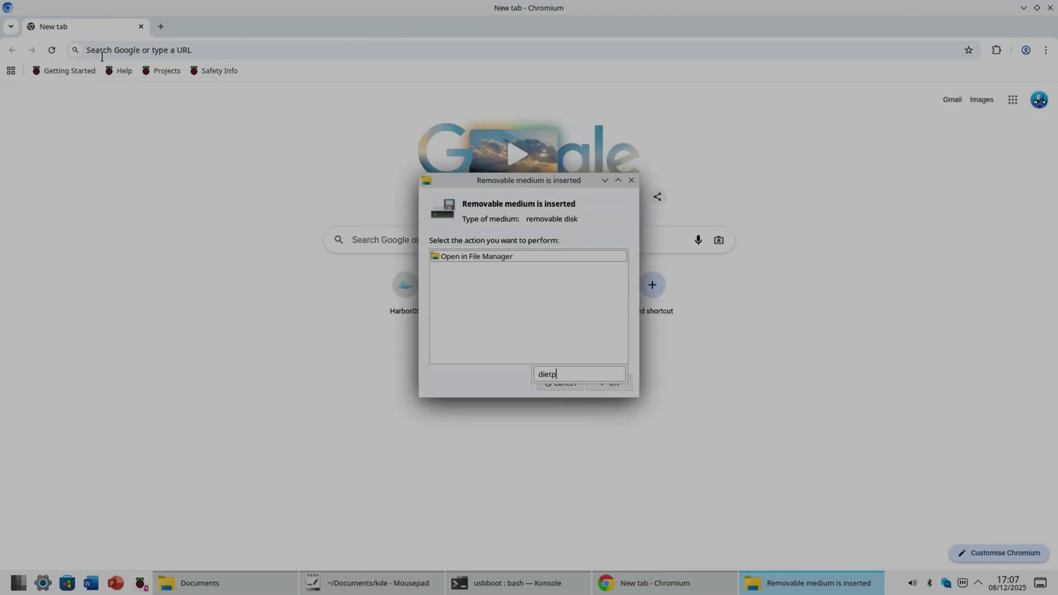
{"action": "key", "text": "Escape"}
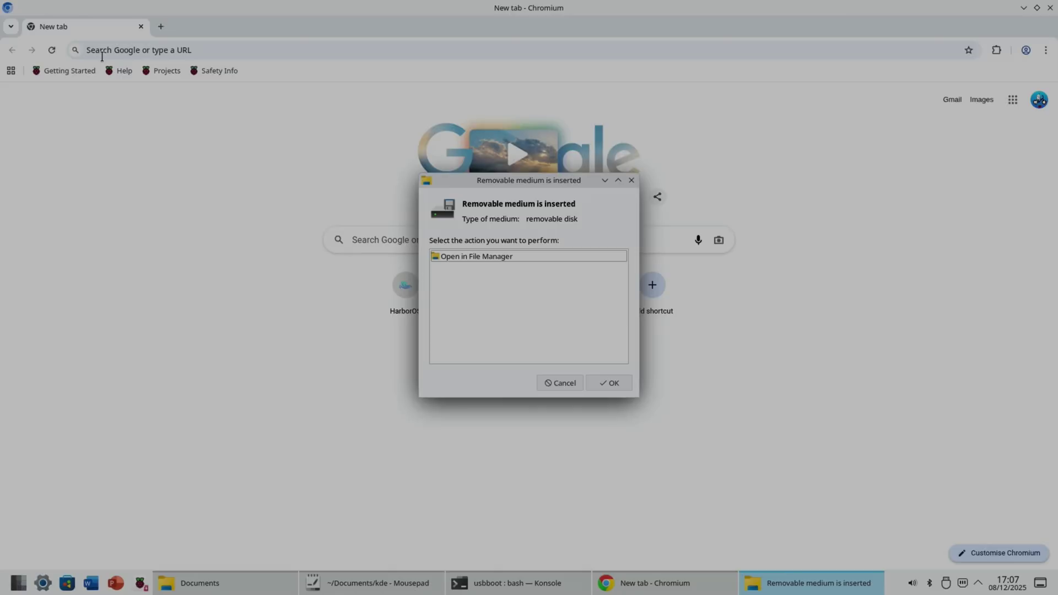
{"action": "left_click", "coordinate": [550, 382]}
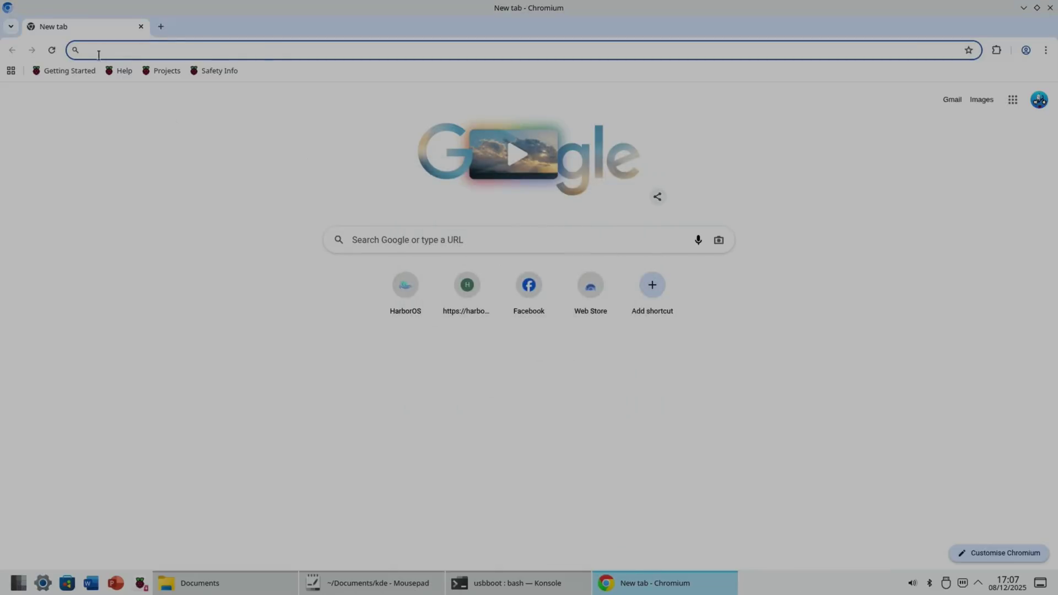
{"action": "type", "text": "dietpi.com"}
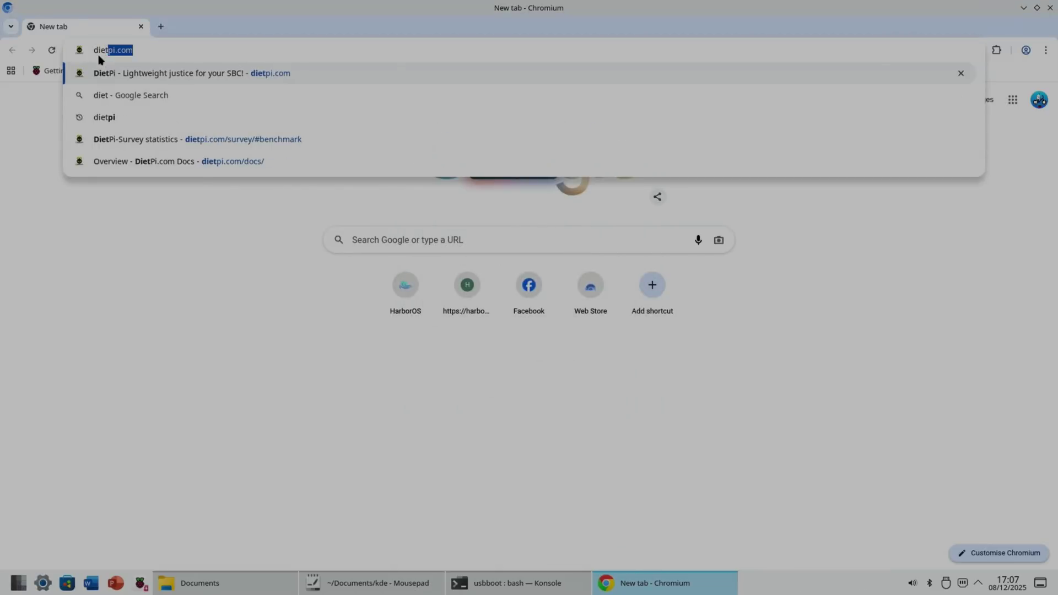
{"action": "key", "text": "Return"}
Download the standard DietPi image for Raspberry Pi 2/3/4/Zero 2 and launch Raspberry Pi Imager.
{"action": "left_click", "coordinate": [577, 100]}
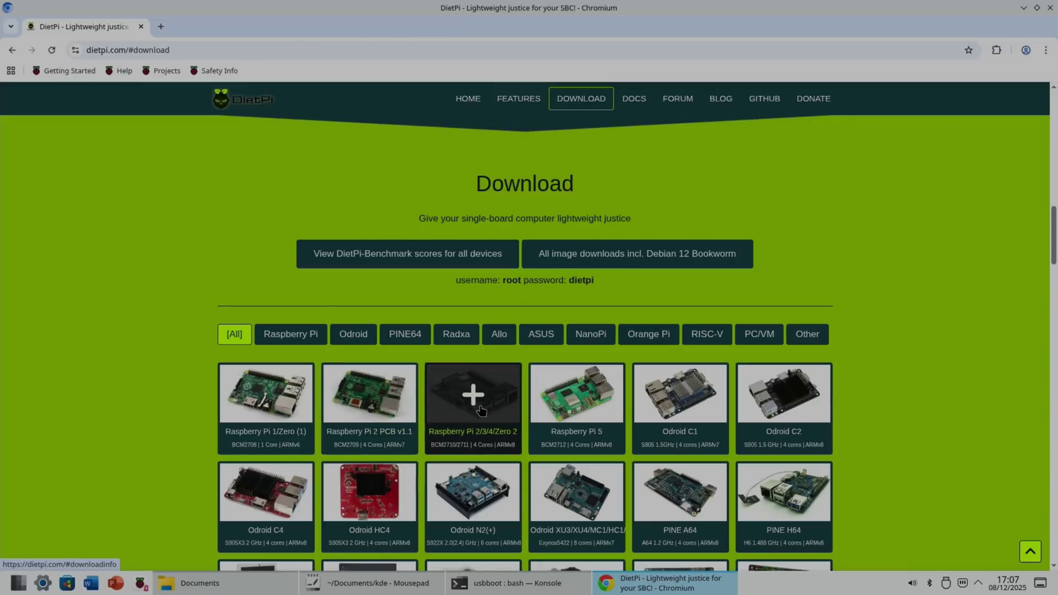
{"action": "left_click", "coordinate": [481, 411]}
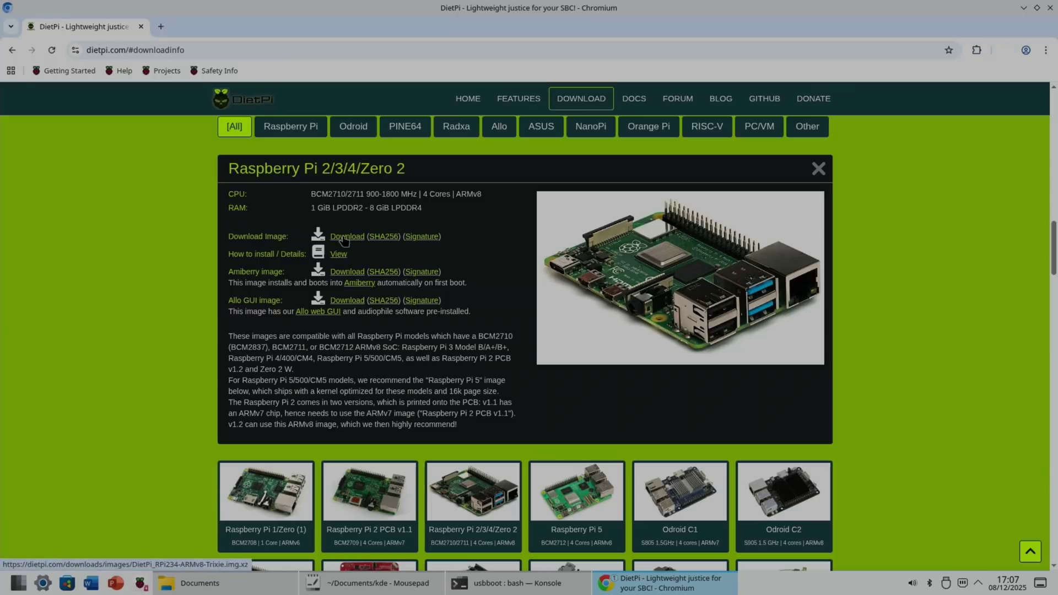
{"action": "left_click", "coordinate": [343, 238]}
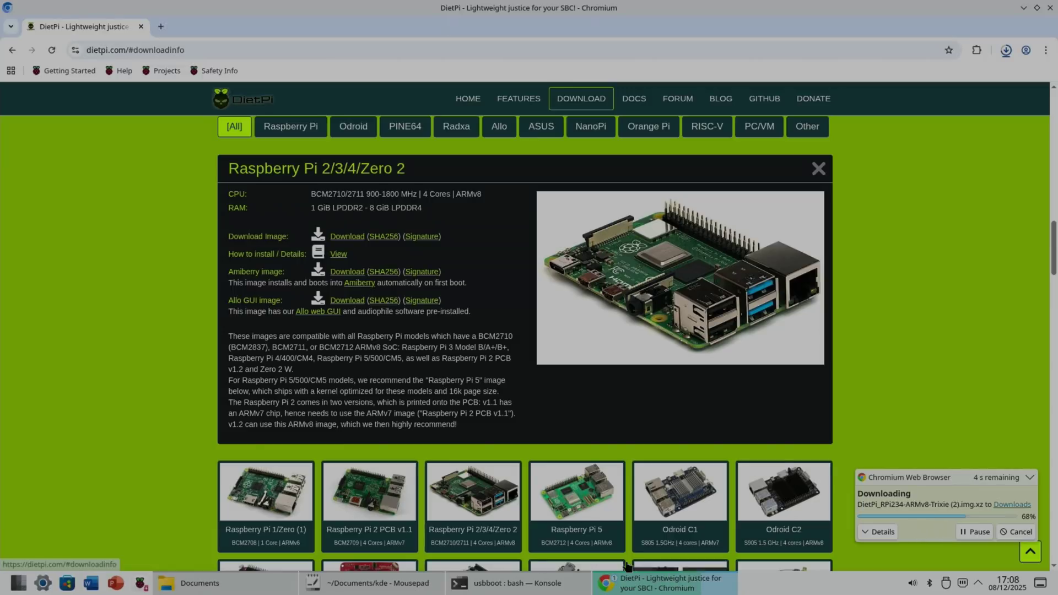
{"action": "left_click", "coordinate": [140, 583]}
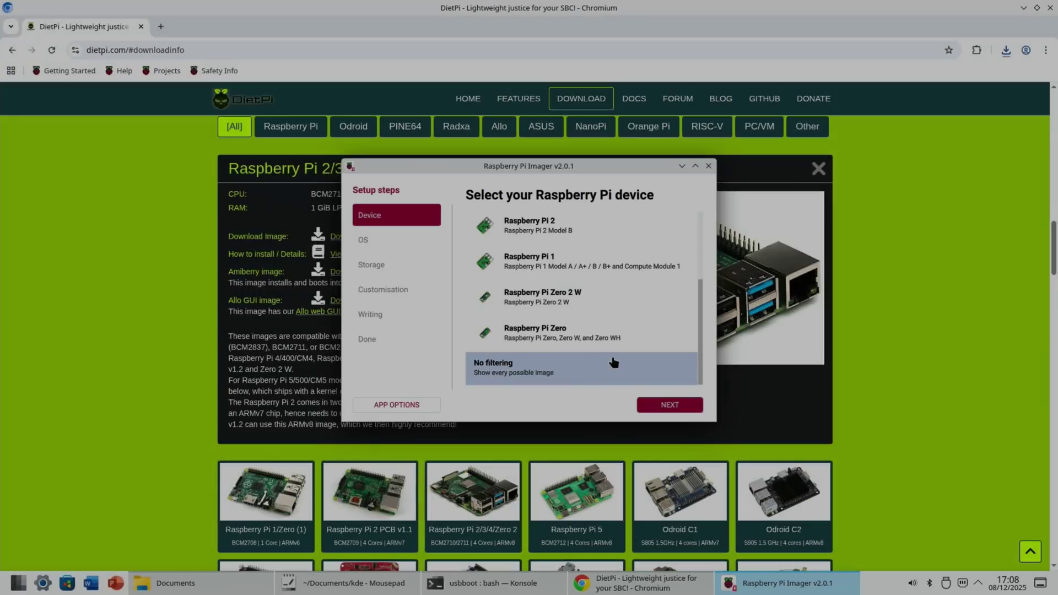
Use the custom image DietPi_RPi234-ARMv8-Trixie (2).img.xz from /home/kde/Downloads as the OS.
{"action": "left_click", "coordinate": [648, 406]}
{"action": "scroll", "coordinate": [515, 341], "scroll_direction": "down", "scroll_amount": 5}
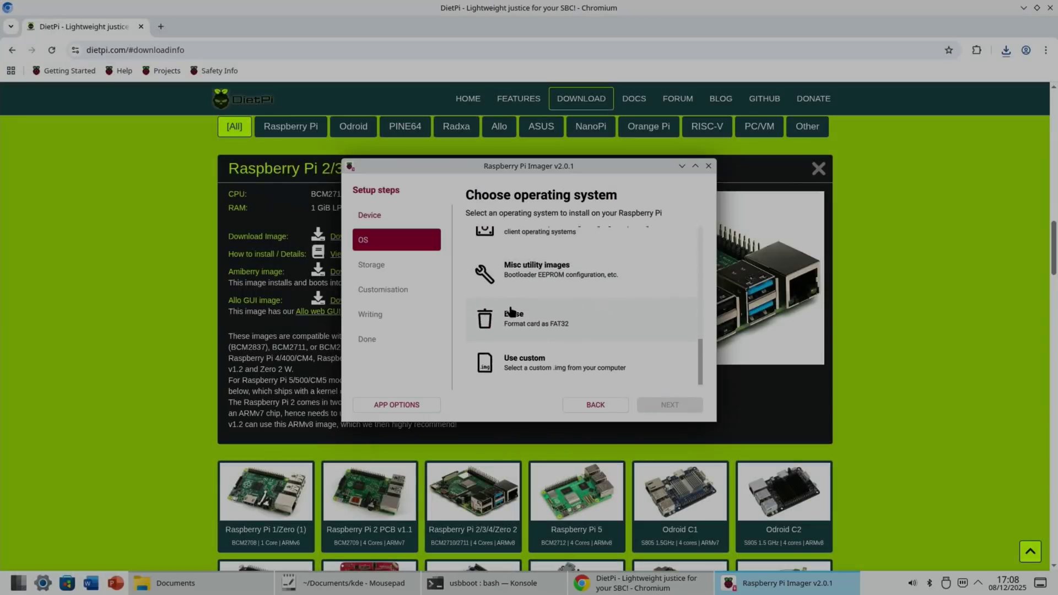
{"action": "left_click", "coordinate": [516, 365]}
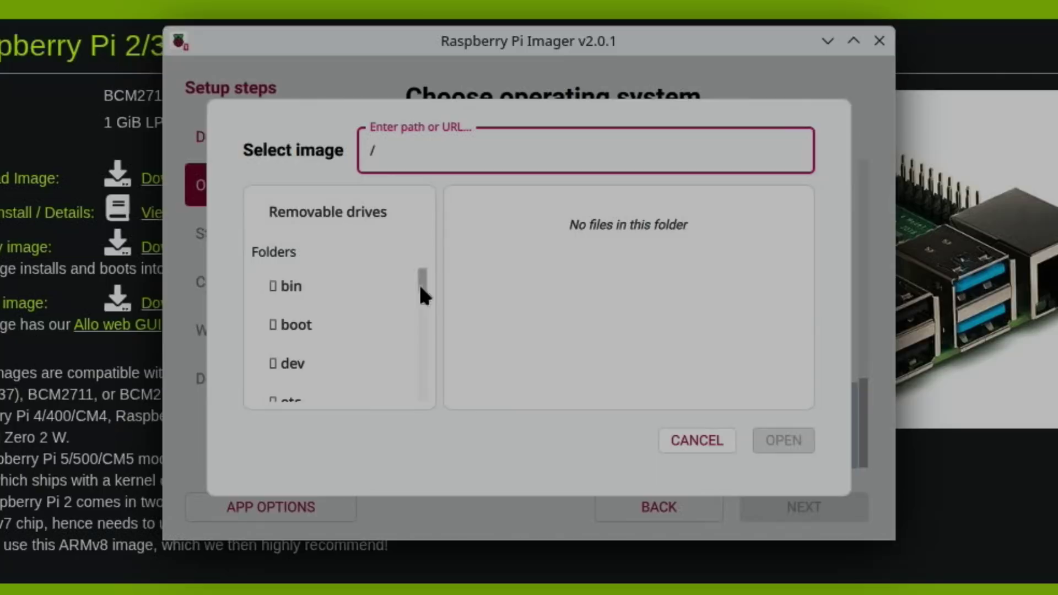
{"action": "left_click_drag", "start_coordinate": [474, 289], "coordinate": [422, 308]}
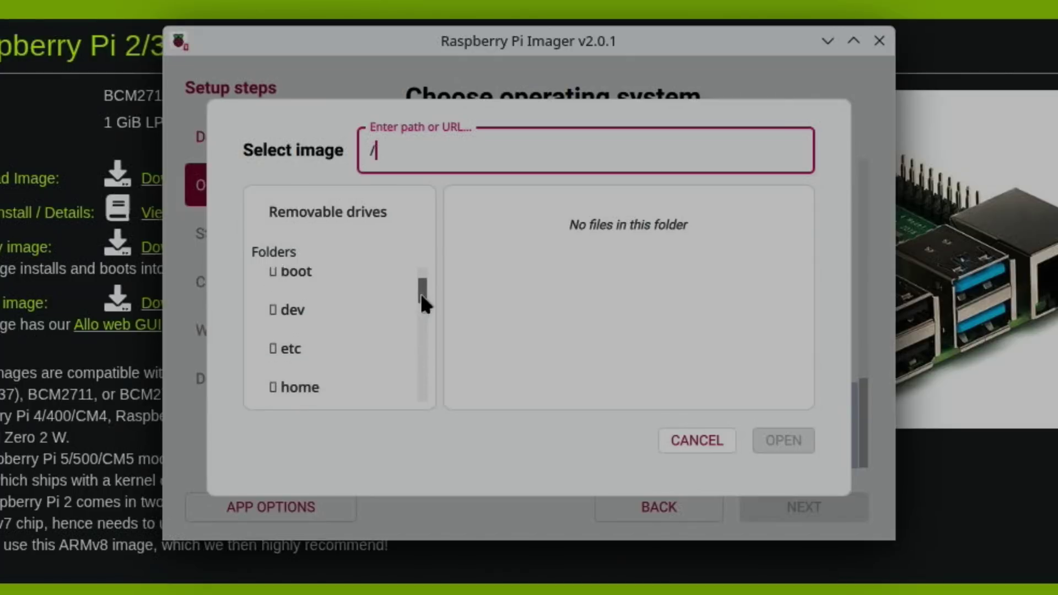
{"action": "left_click", "coordinate": [333, 368]}
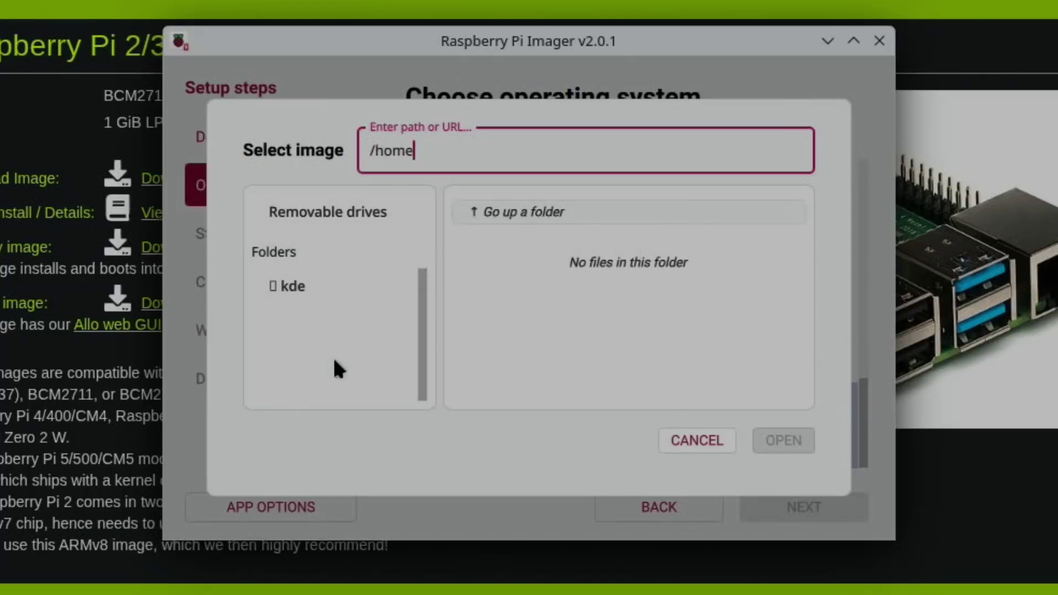
{"action": "double_click", "coordinate": [301, 284]}
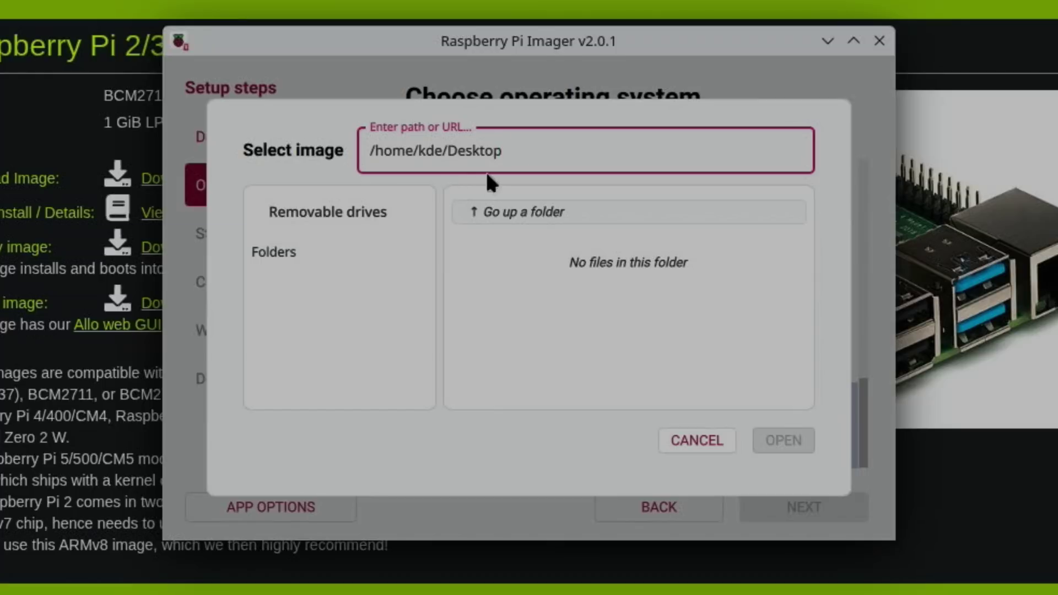
{"action": "left_click", "coordinate": [490, 212]}
{"action": "left_click", "coordinate": [296, 324]}
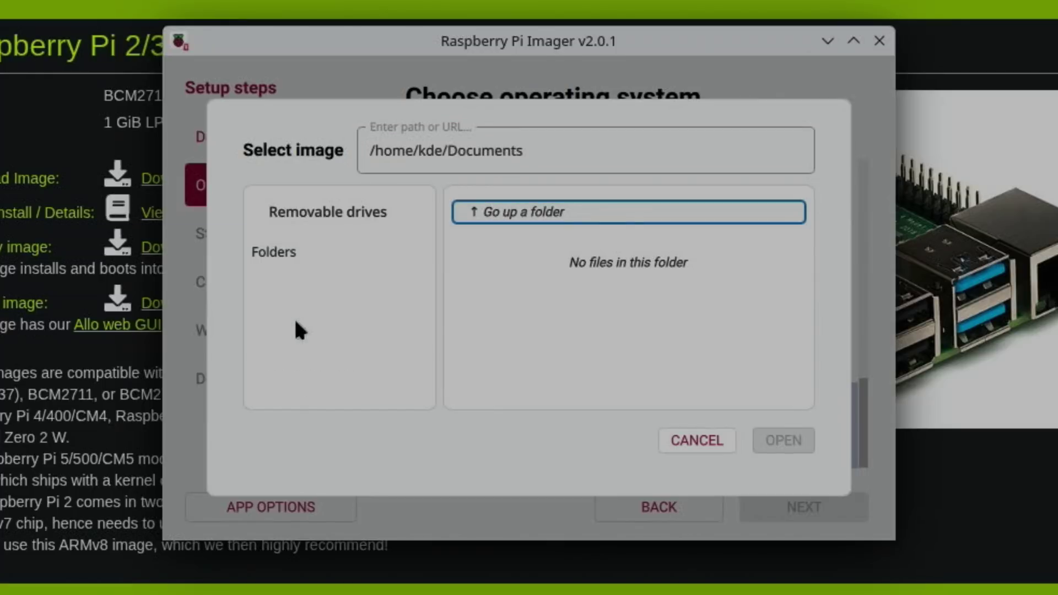
{"action": "left_click", "coordinate": [476, 213]}
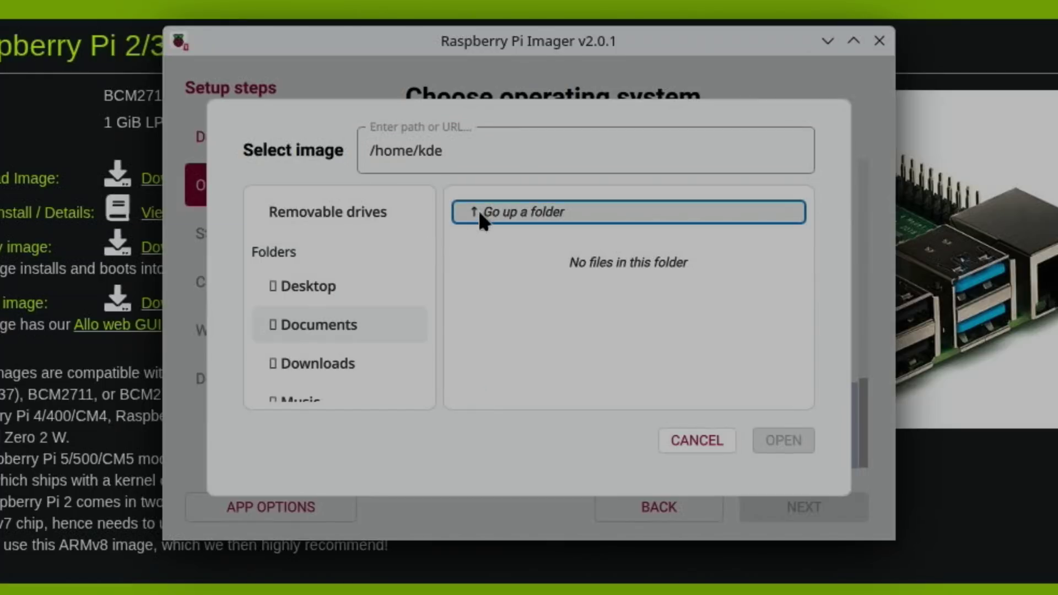
{"action": "left_click", "coordinate": [358, 365]}
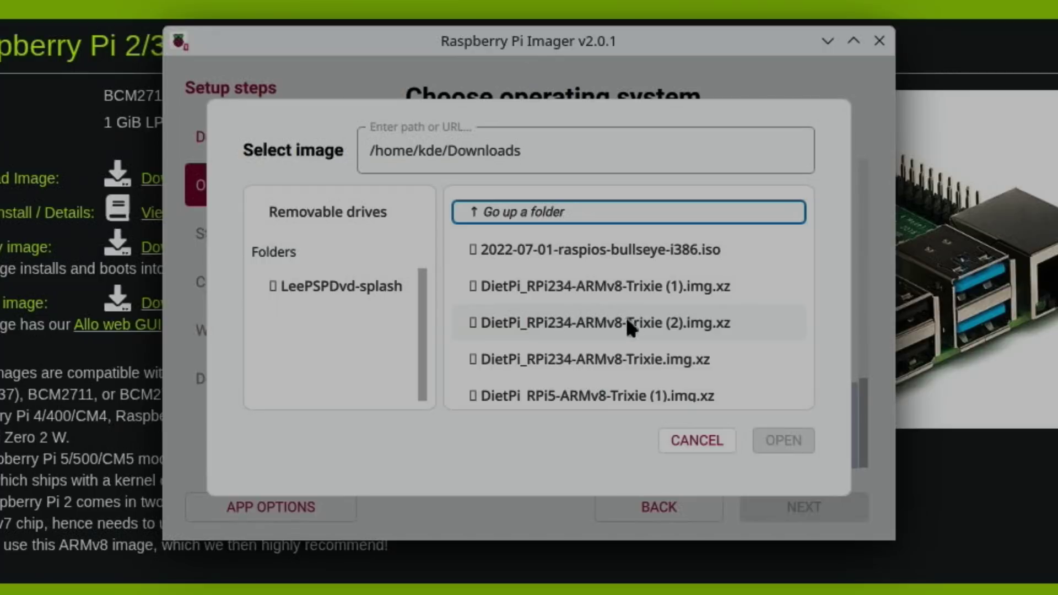
{"action": "left_click", "coordinate": [603, 319]}
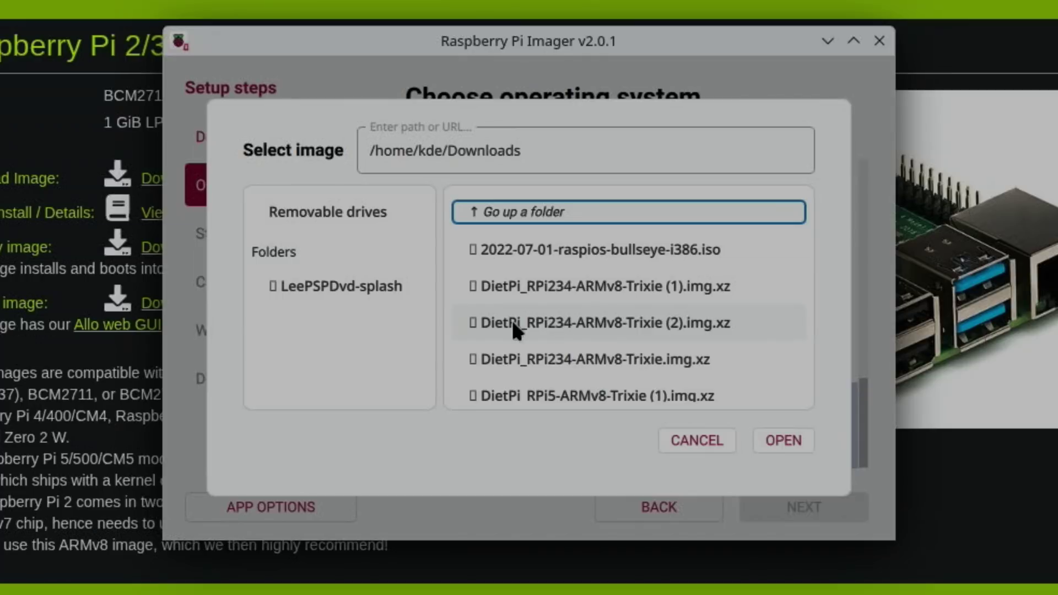
{"action": "left_click", "coordinate": [776, 439]}
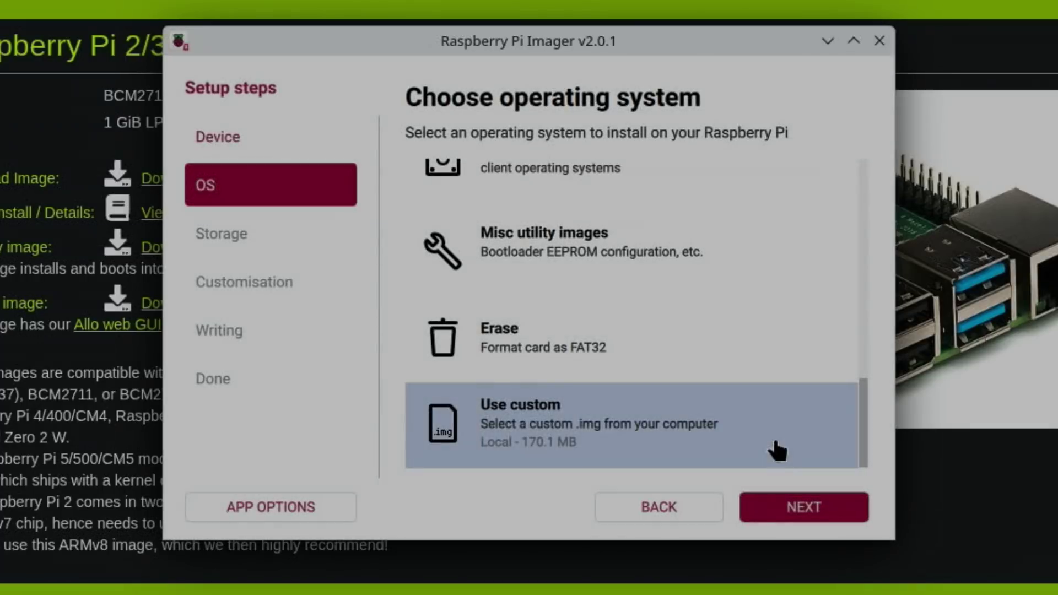
Choose the 14.6 GB RPi-MSD- 0001 drive as storage and request the write.
{"action": "left_click", "coordinate": [791, 501]}
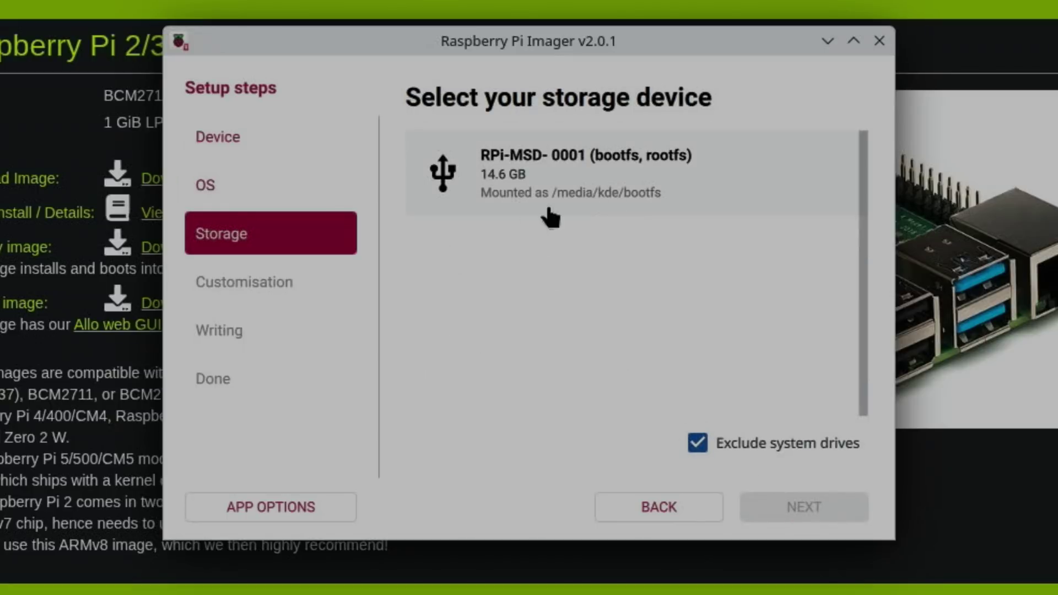
{"action": "left_click", "coordinate": [628, 182]}
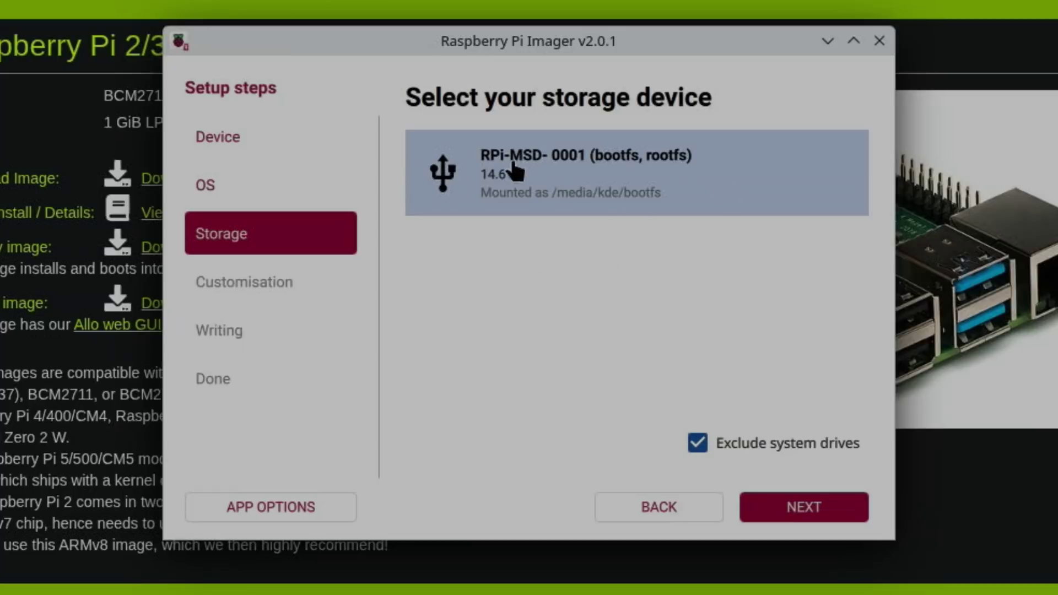
{"action": "left_click", "coordinate": [784, 496]}
{"action": "left_click", "coordinate": [814, 504]}
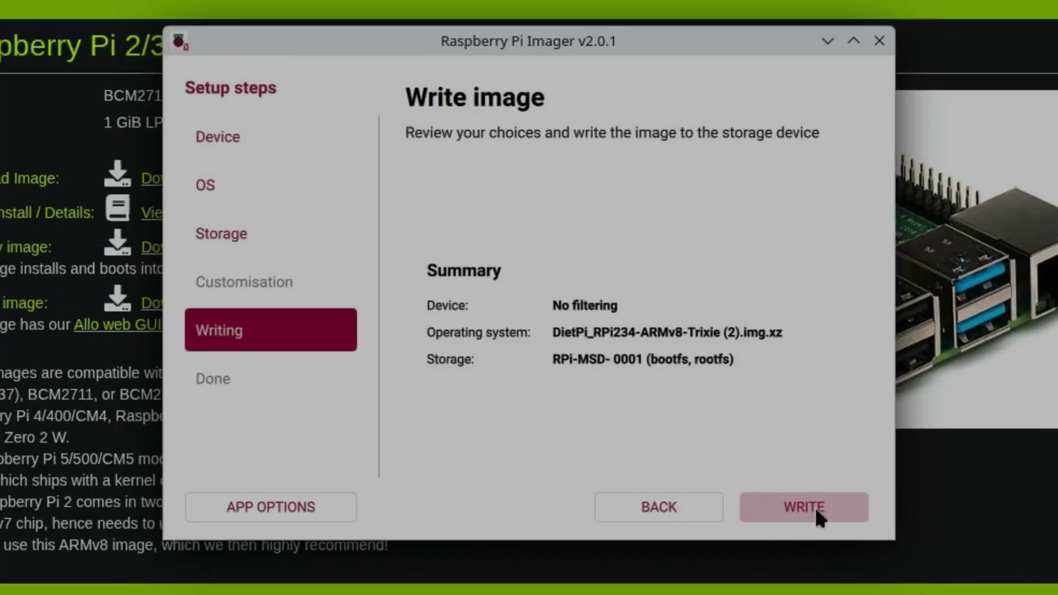
{"action": "left_click", "coordinate": [798, 503]}
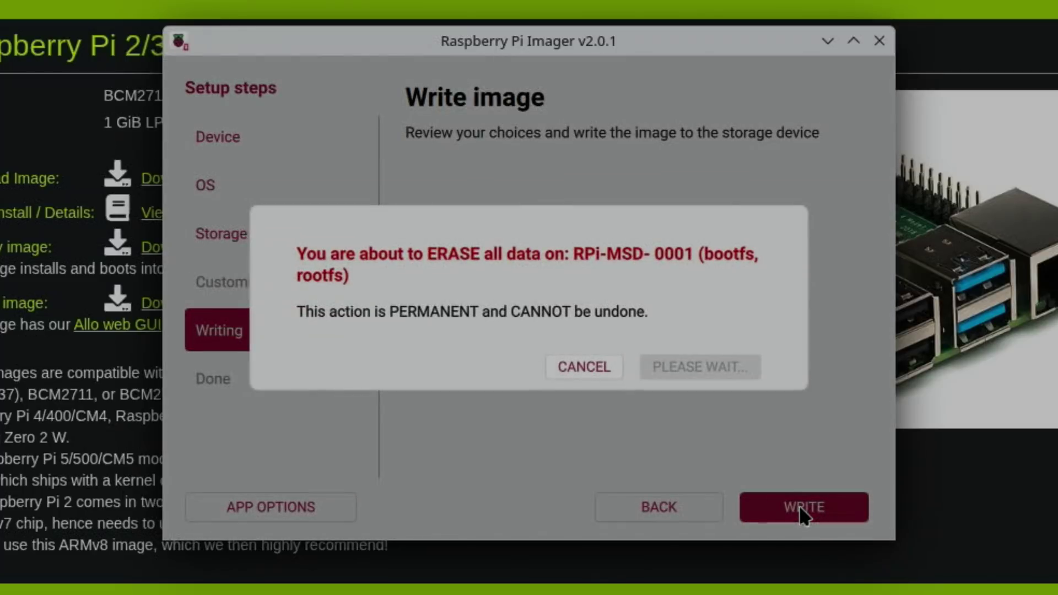
Confirm erasing RPi-MSD- 0001 and write the DietPi image until verification starts.
{"action": "left_click", "coordinate": [655, 379]}
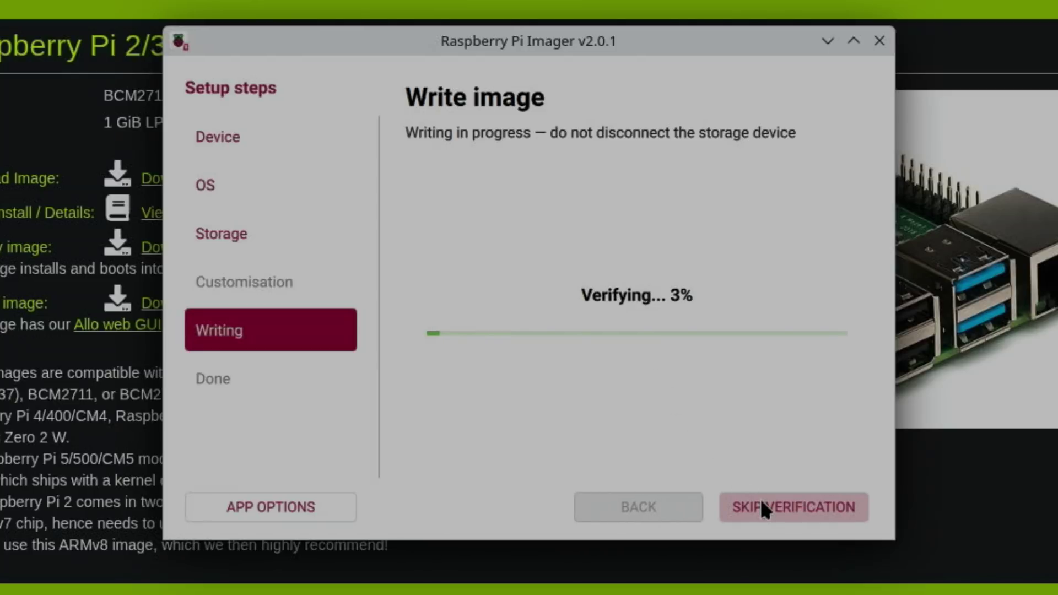
Skip verification, close the imager, and shut the Raspberry Pi 5 down immediately.
{"action": "left_click", "coordinate": [759, 499]}
{"action": "left_click", "coordinate": [791, 503]}
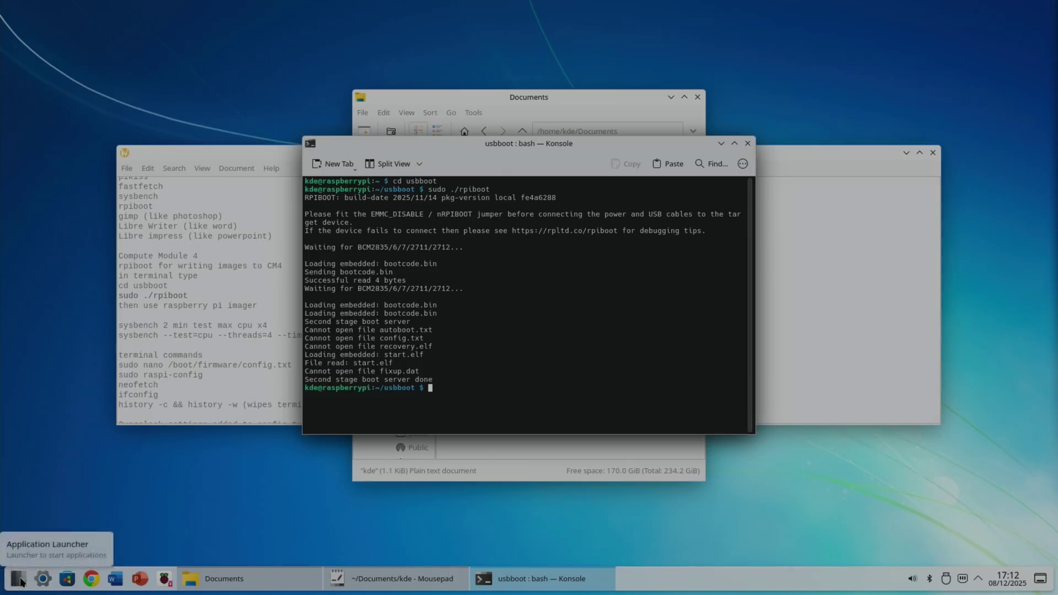
{"action": "left_click", "coordinate": [19, 579]}
{"action": "left_click", "coordinate": [264, 549]}
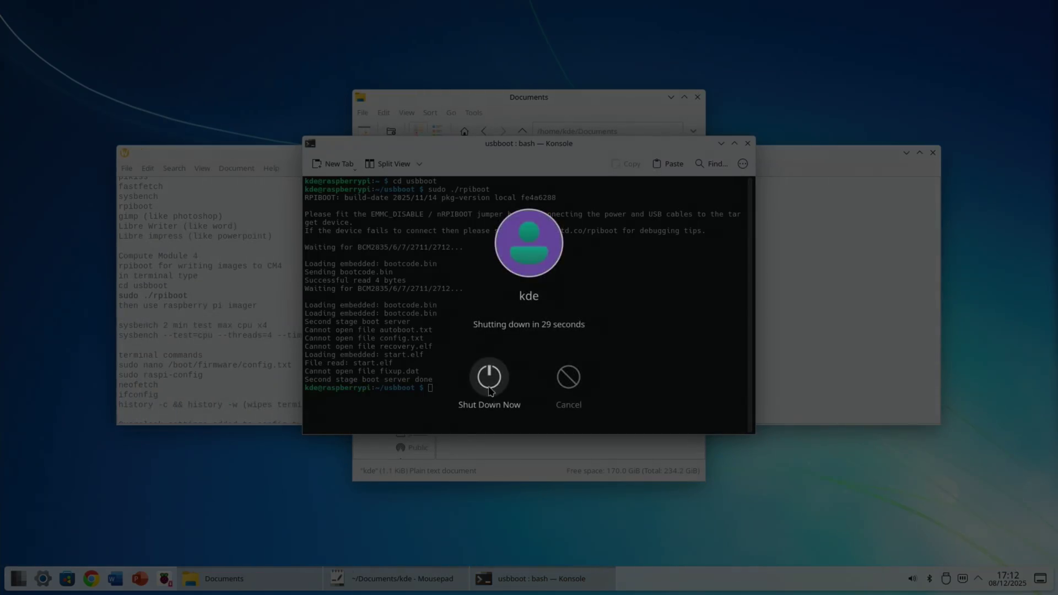
{"action": "left_click", "coordinate": [489, 389]}
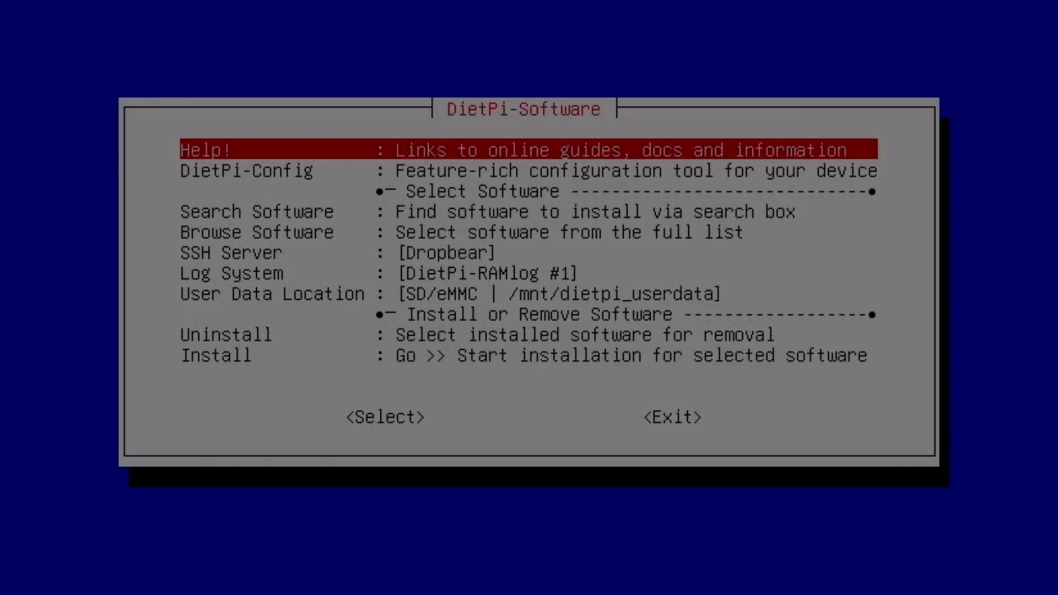
Mark the LXDE desktop for installation in DietPi-Software's Browse Software list.
{"action": "key", "text": "Down"}
{"action": "key", "text": "Down"}
{"action": "key", "text": "Down"}
{"action": "key", "text": "Down"}
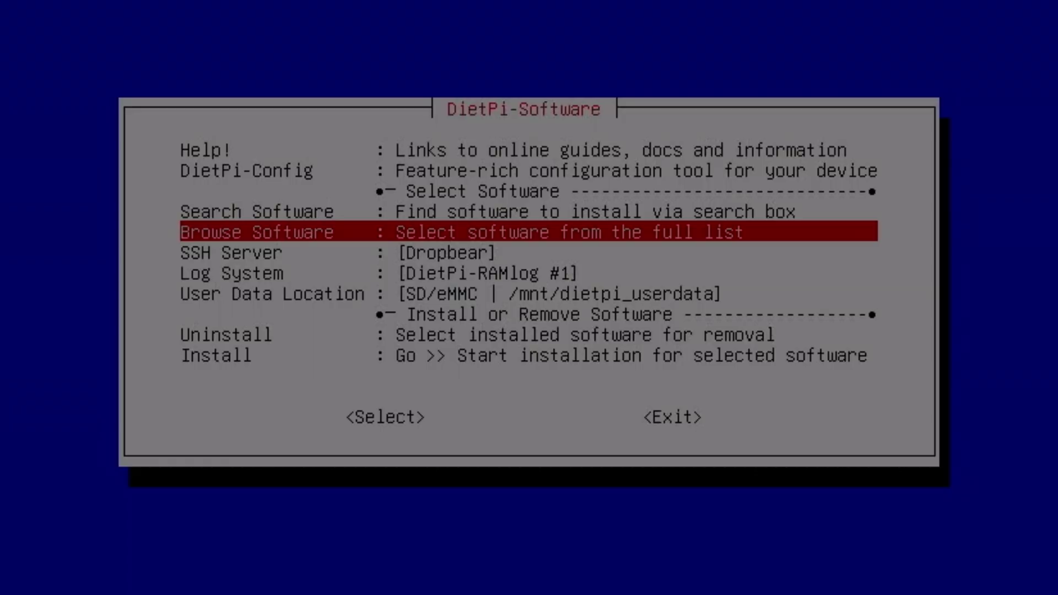
{"action": "key", "text": "Return"}
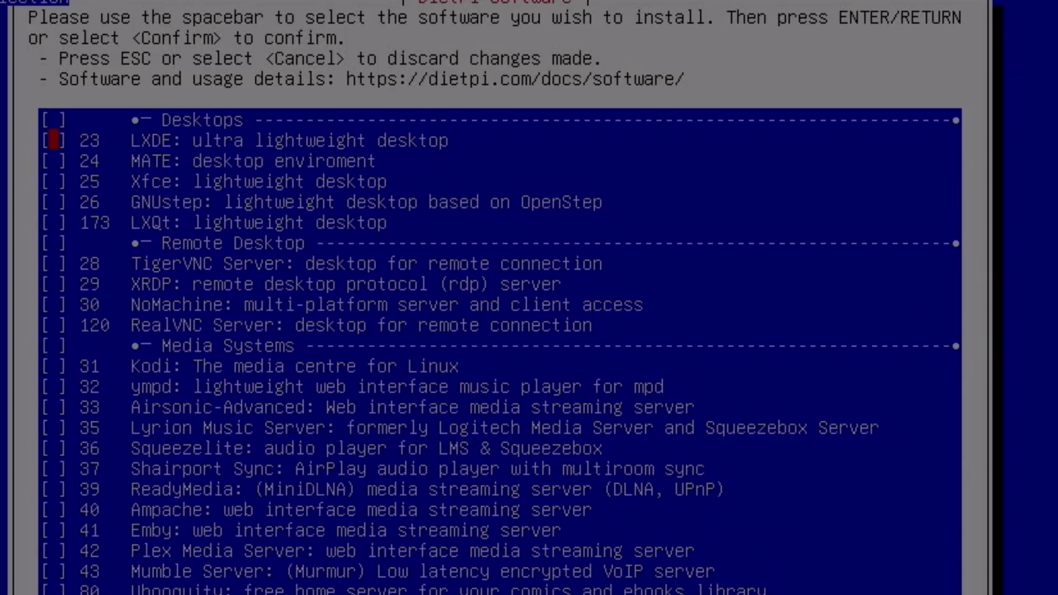
{"action": "key", "text": "space"}
{"action": "key", "text": "Return"}
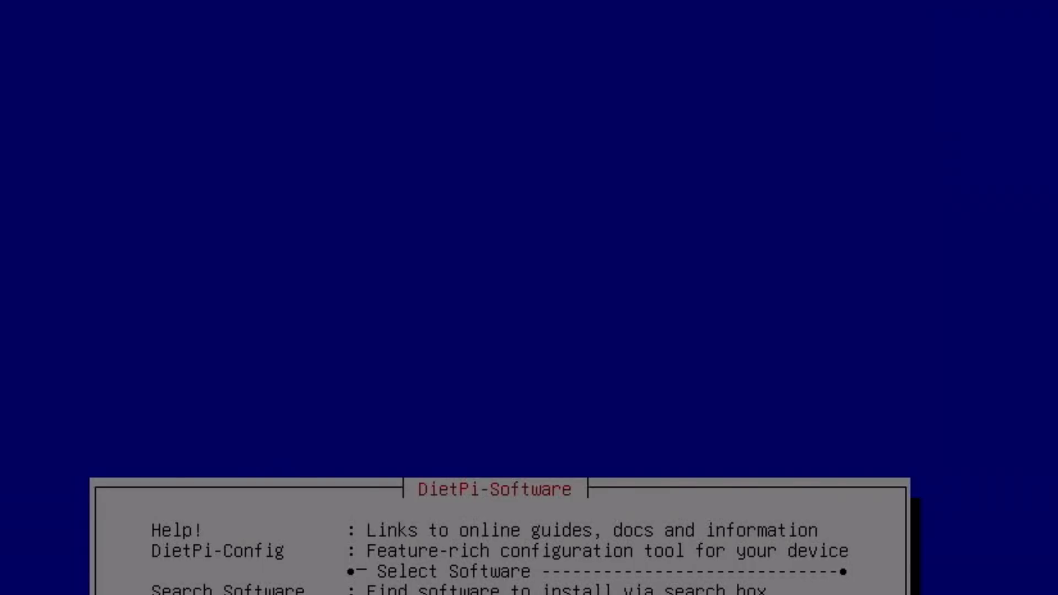
Start the install and highlight Chromium as the desktop browser.
{"action": "key", "text": "Down"}
{"action": "key", "text": "Return"}
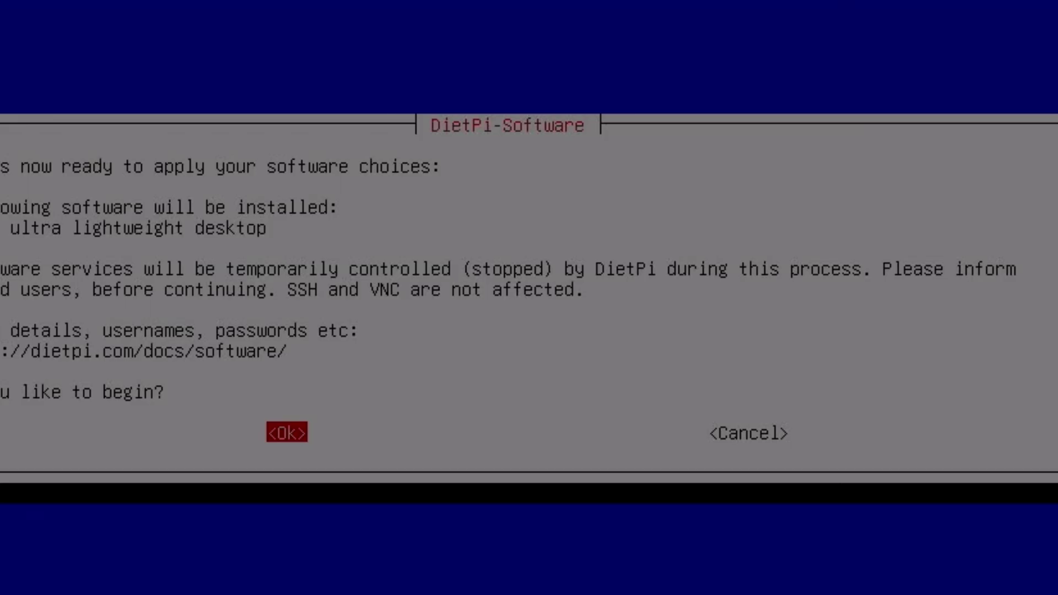
{"action": "key", "text": "Return"}
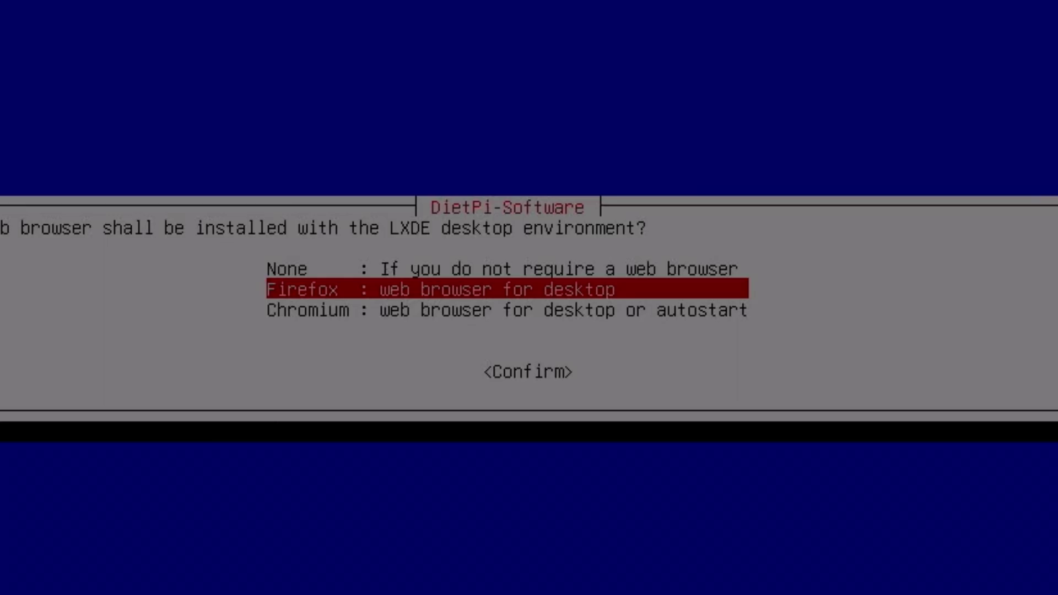
{"action": "key", "text": "Down"}
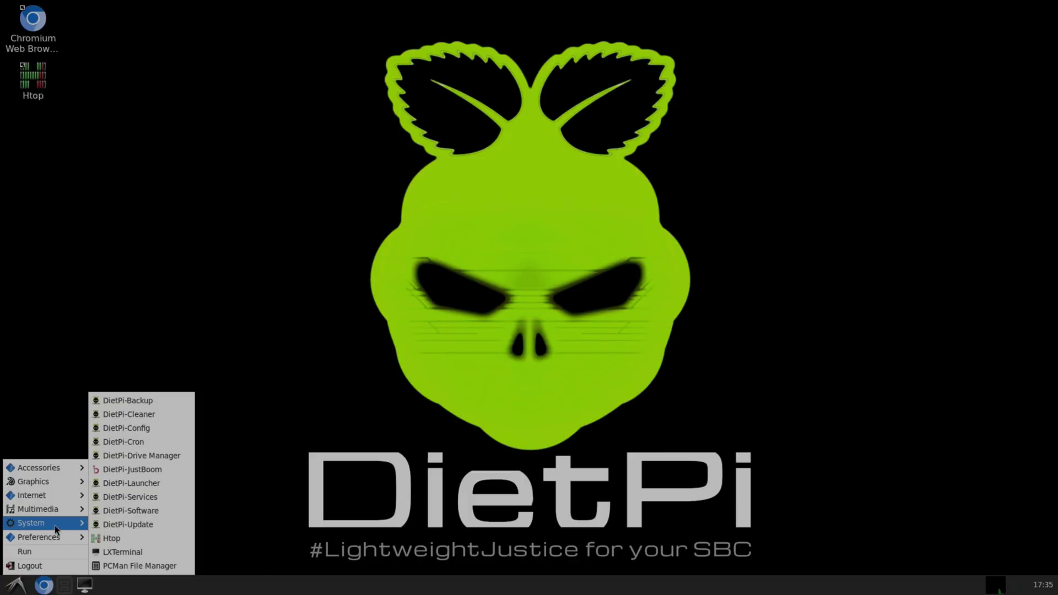
Browse the DietPi user data, home and Desktop folders in PCManFM, then close it.
{"action": "left_click", "coordinate": [158, 568]}
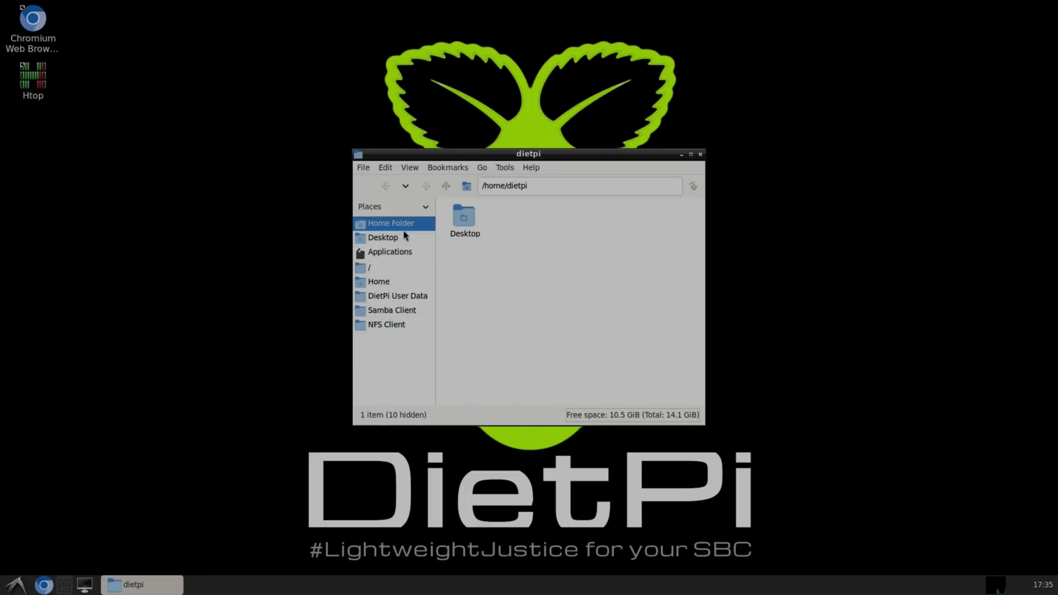
{"action": "left_click", "coordinate": [374, 280]}
{"action": "left_click", "coordinate": [378, 297]}
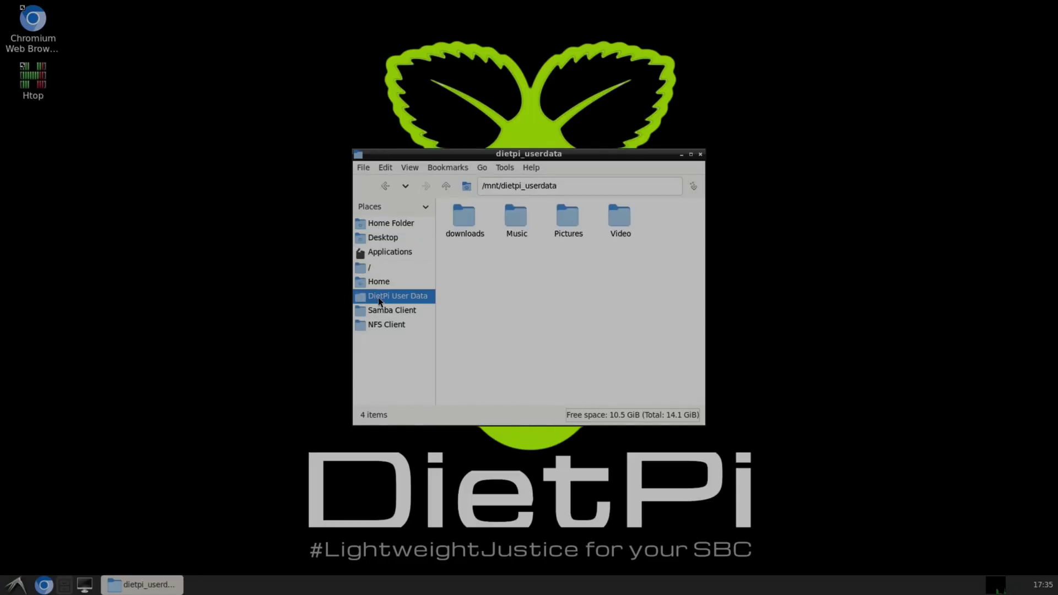
{"action": "left_click", "coordinate": [374, 281]}
{"action": "left_click", "coordinate": [467, 221]}
{"action": "double_click", "coordinate": [466, 218]}
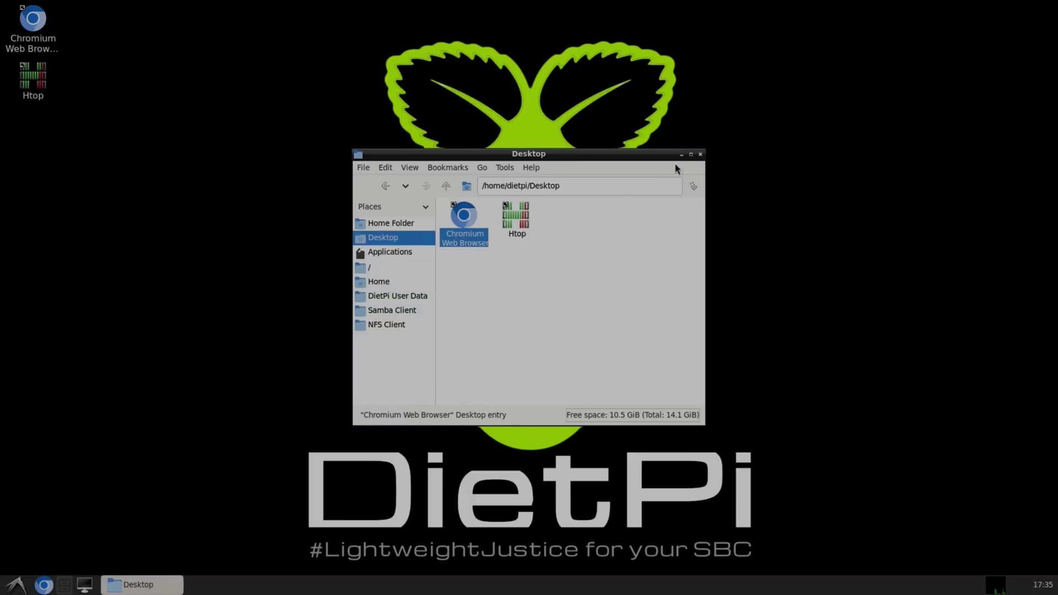
{"action": "left_click", "coordinate": [700, 154]}
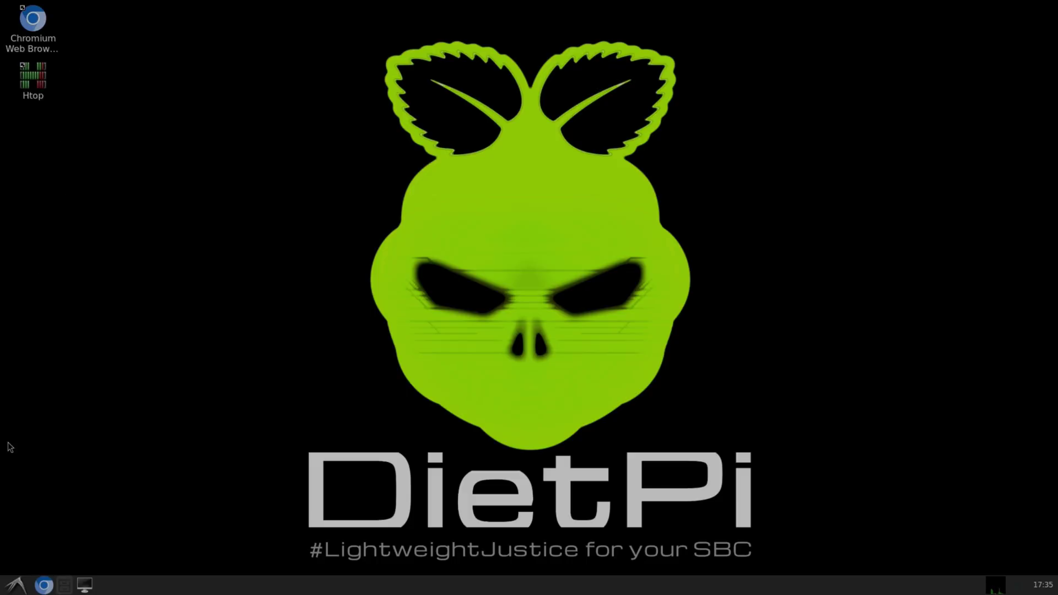
Launch DietPi-Config from the System section of the applications menu.
{"action": "left_click", "coordinate": [18, 582]}
{"action": "mouse_move", "coordinate": [41, 487]}
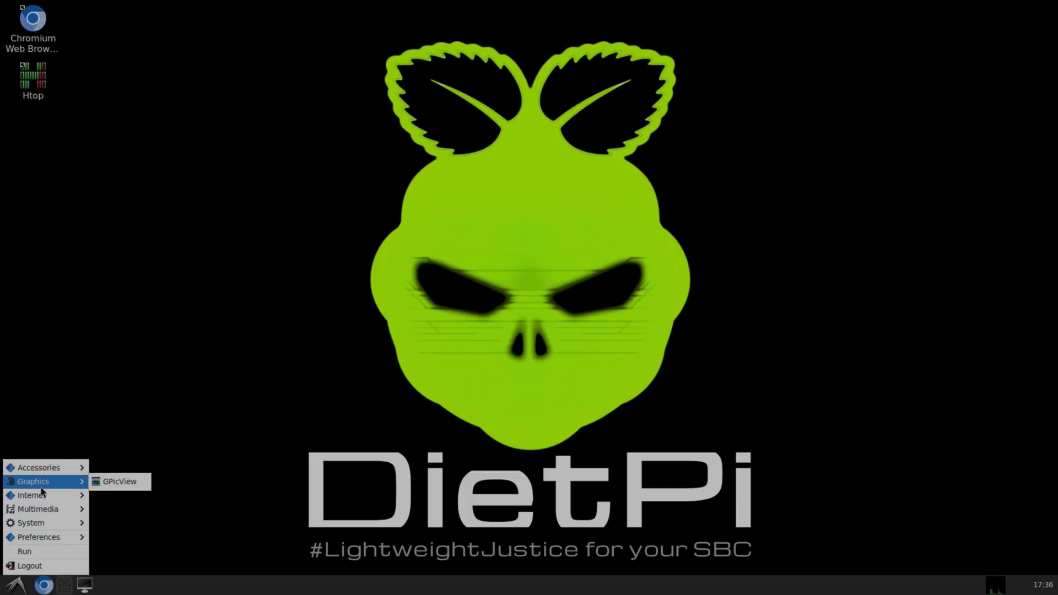
{"action": "mouse_move", "coordinate": [36, 519]}
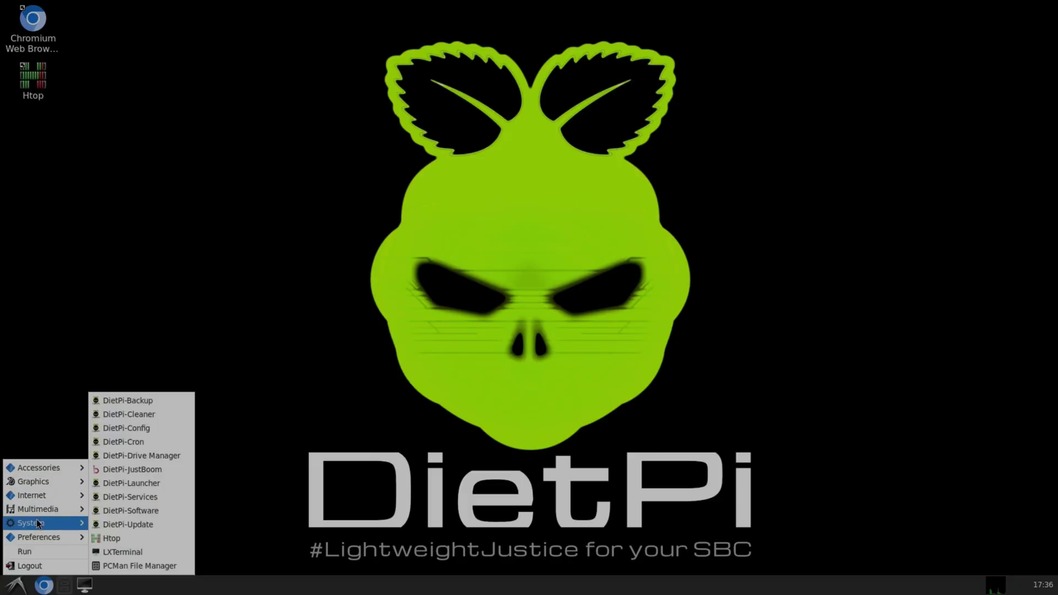
{"action": "left_click", "coordinate": [120, 429]}
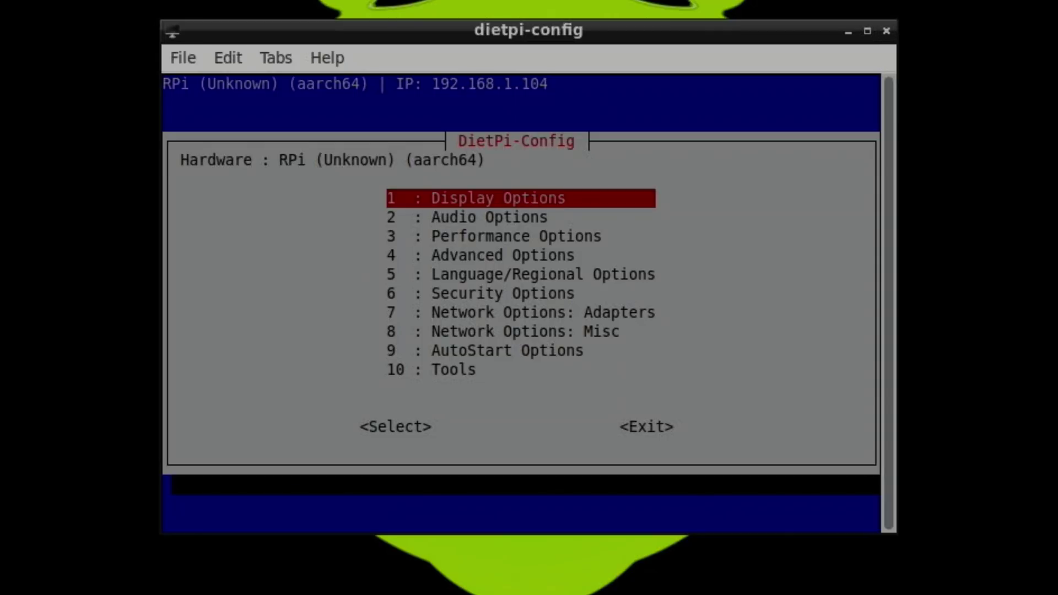
In 9 AutoStart Options, choose 11 Chromium dedicated kiosk autostart.
{"action": "key", "text": "Down"}
{"action": "key", "text": "Down"}
{"action": "key", "text": "Down"}
{"action": "key", "text": "Down"}
{"action": "key", "text": "Down"}
{"action": "key", "text": "Down"}
{"action": "key", "text": "Down"}
{"action": "key", "text": "Down"}
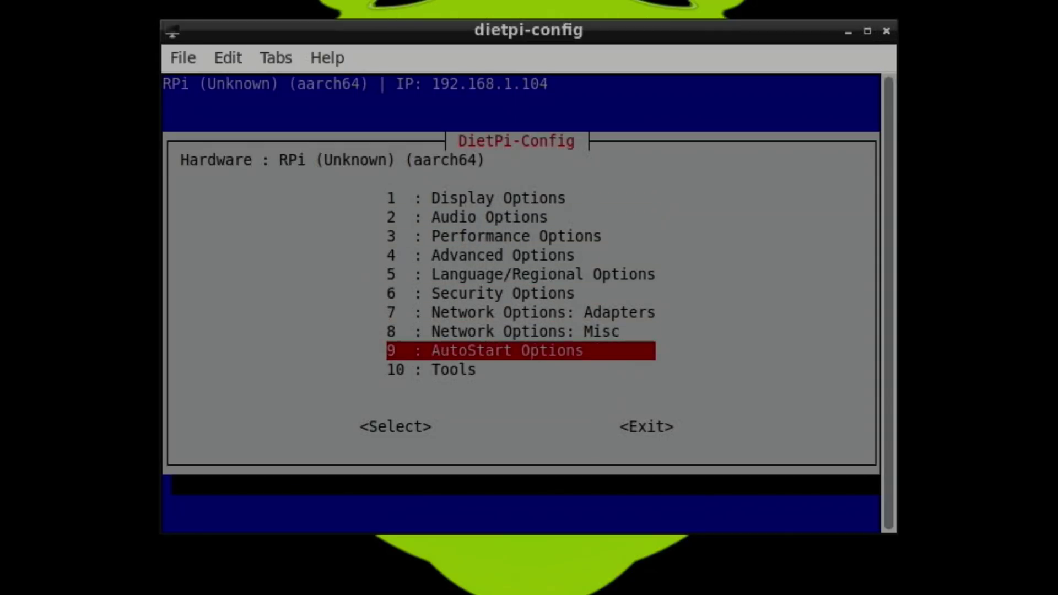
{"action": "key", "text": "Return"}
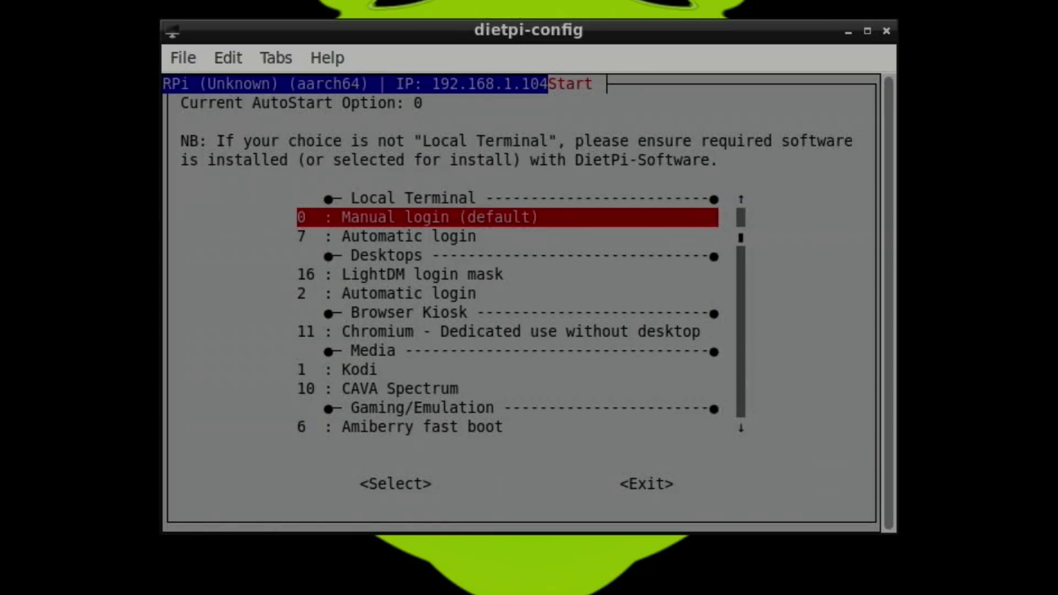
{"action": "key", "text": "Down"}
{"action": "key", "text": "Down"}
{"action": "key", "text": "Down"}
{"action": "key", "text": "Down"}
{"action": "key", "text": "Down"}
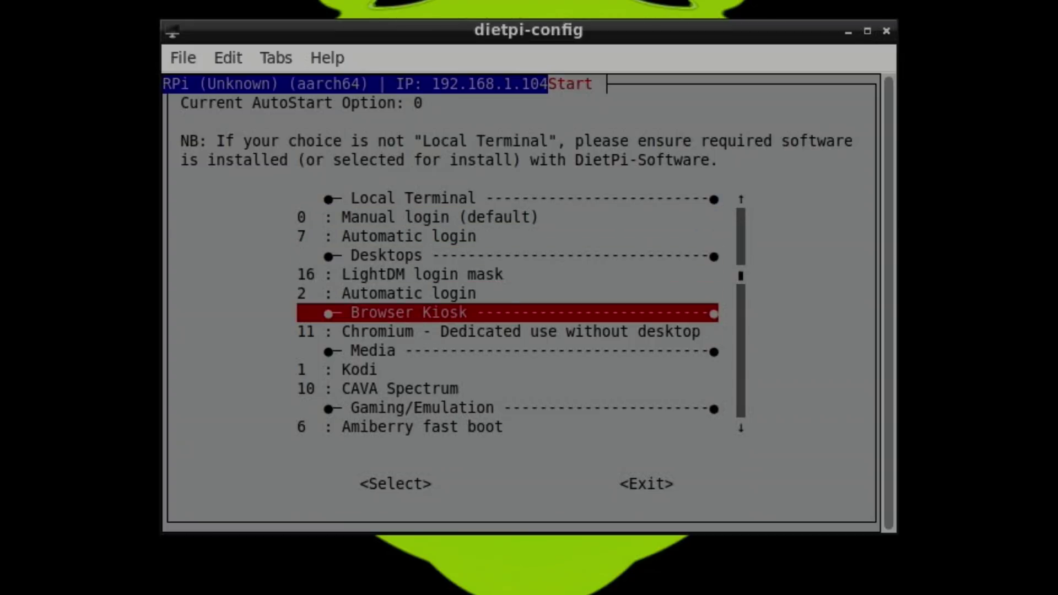
{"action": "key", "text": "Down"}
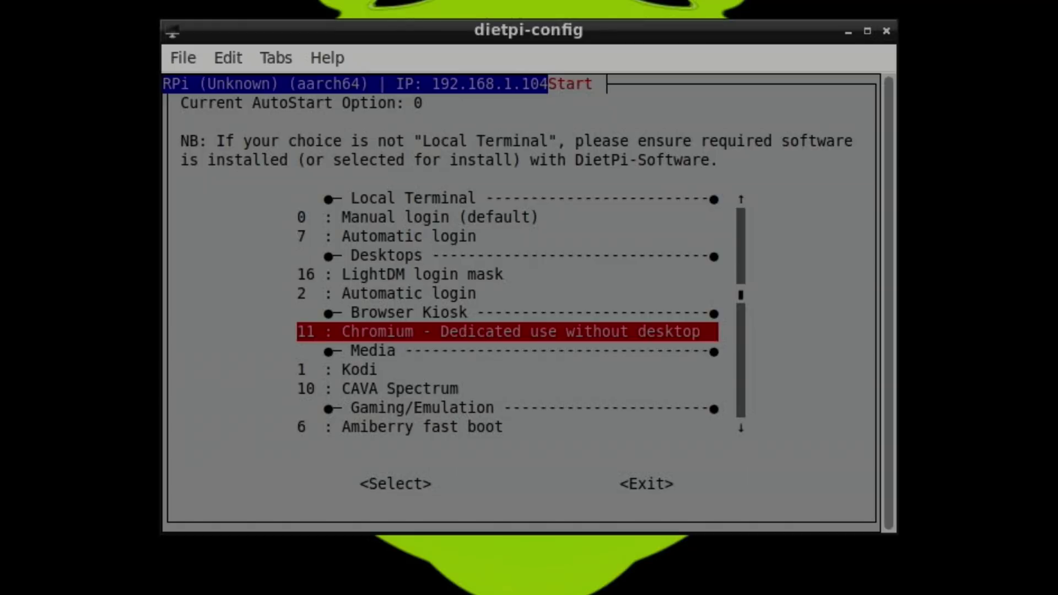
{"action": "key", "text": "Return"}
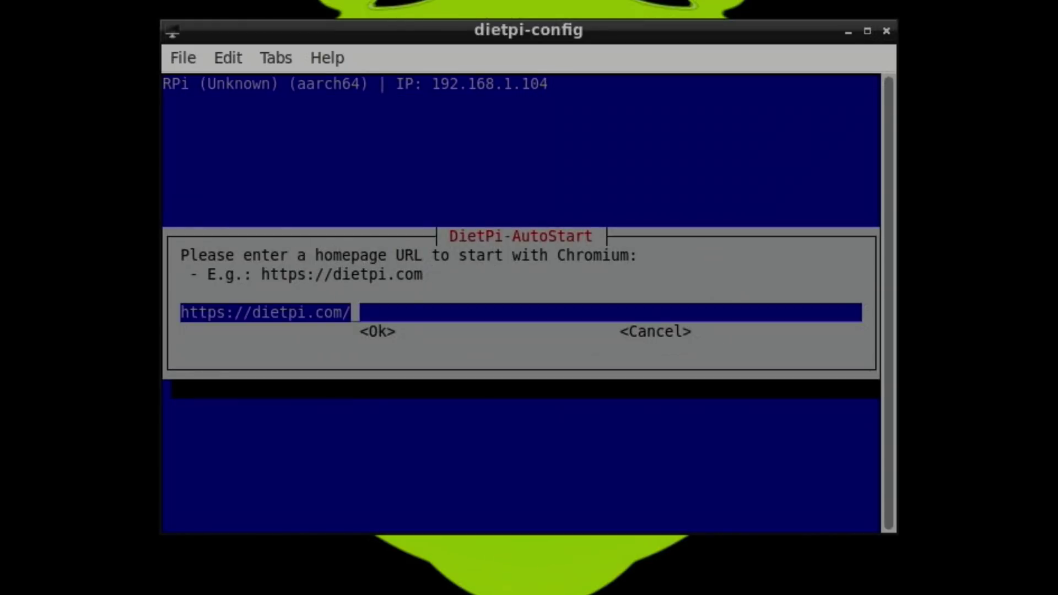
{"action": "key", "text": "BackSpace"}
{"action": "key", "text": "BackSpace"}
{"action": "key", "text": "BackSpace"}
{"action": "key", "text": "BackSpace"}
{"action": "key", "text": "BackSpace"}
{"action": "key", "text": "BackSpace"}
{"action": "key", "text": "BackSpace"}
{"action": "key", "text": "BackSpace"}
{"action": "key", "text": "BackSpace"}
{"action": "key", "text": "BackSpace"}
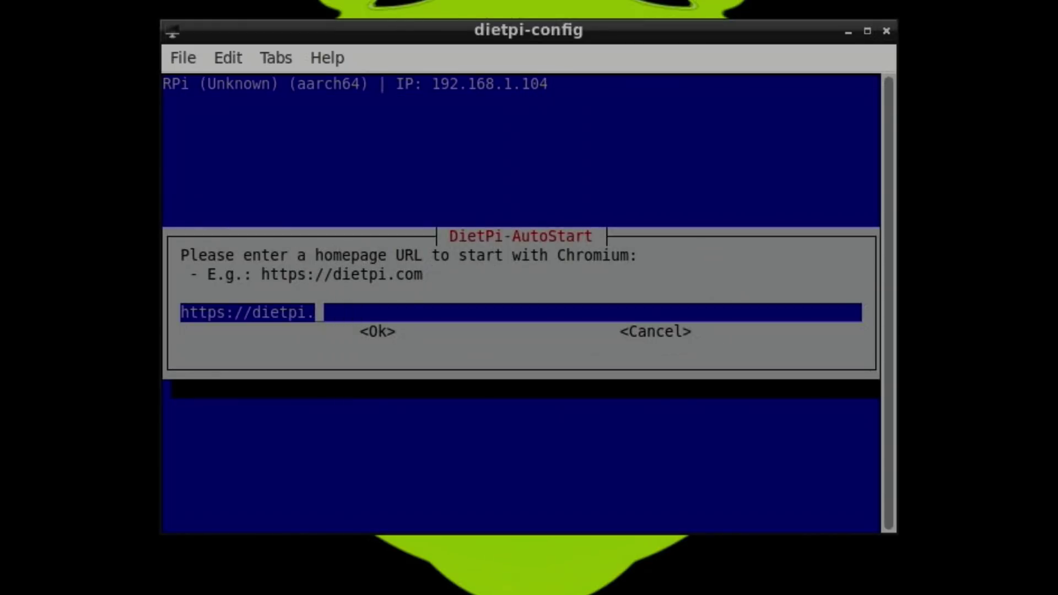
{"action": "key", "text": "BackSpace"}
{"action": "type", "text": "www.rasperryp"}
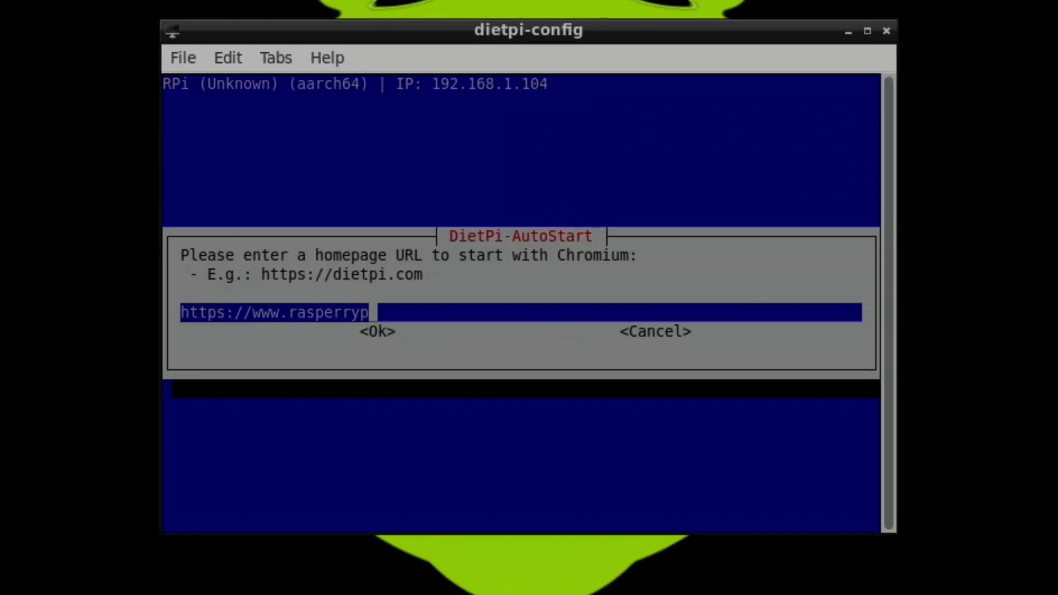
{"action": "type", "text": "i.com"}
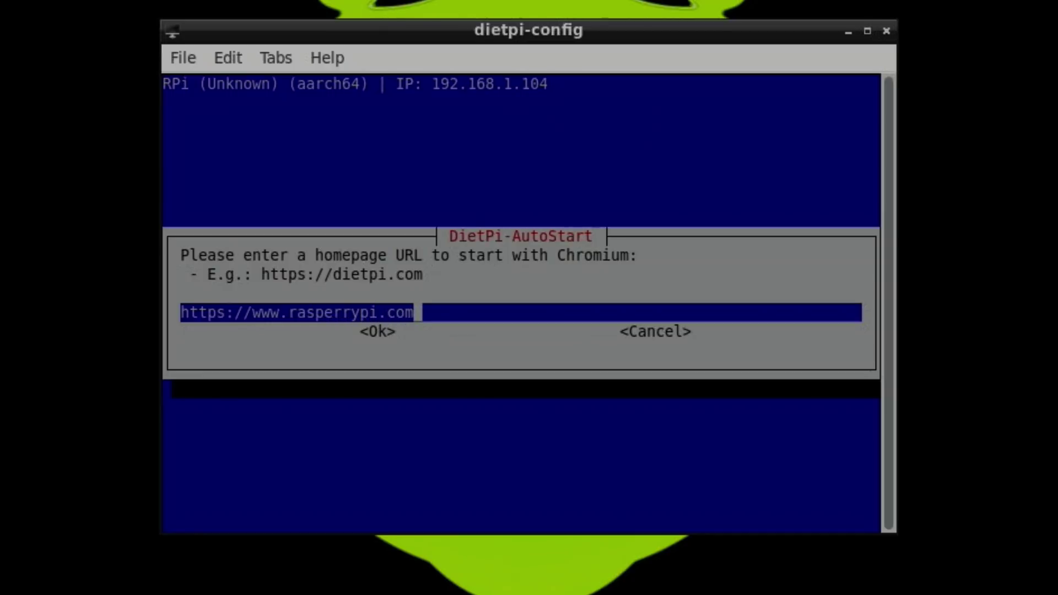
{"action": "key", "text": "Tab"}
{"action": "key", "text": "Return"}
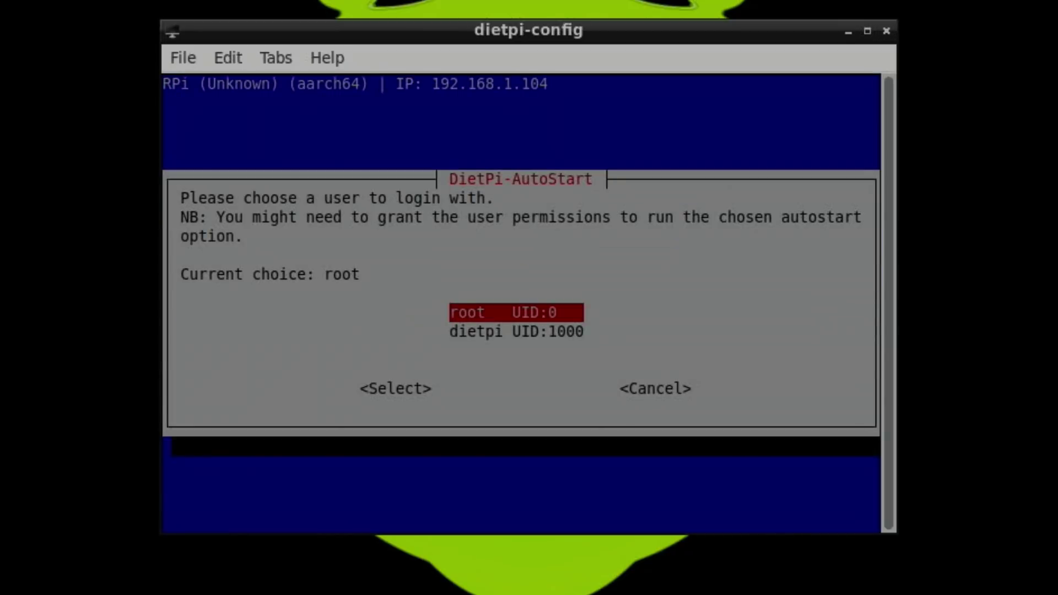
{"action": "key", "text": "Down"}
{"action": "key", "text": "Return"}
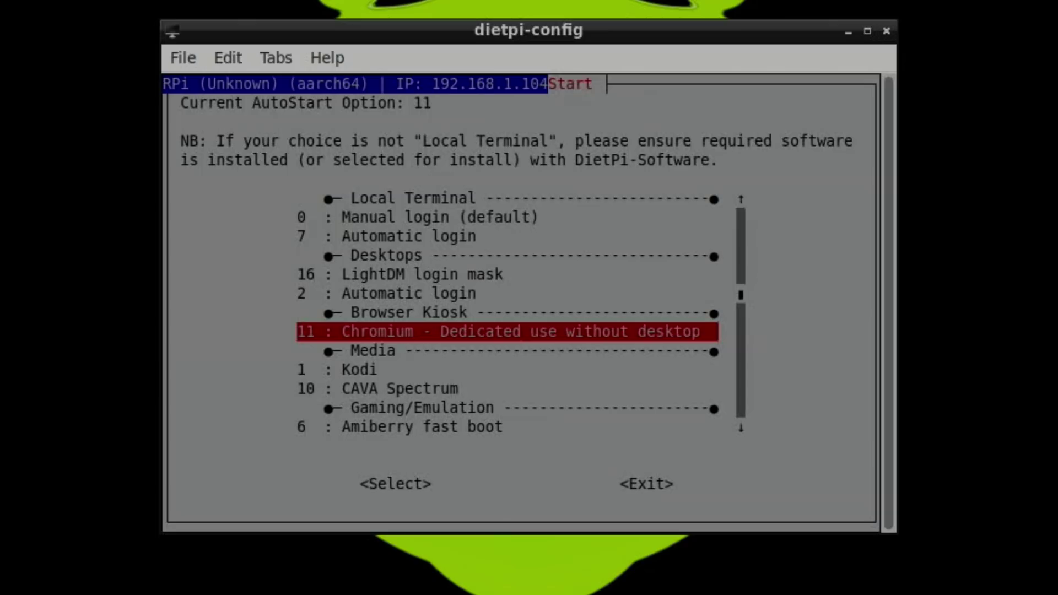
Leave the AutoStart settings and exit DietPi-Config.
{"action": "key", "text": "Tab"}
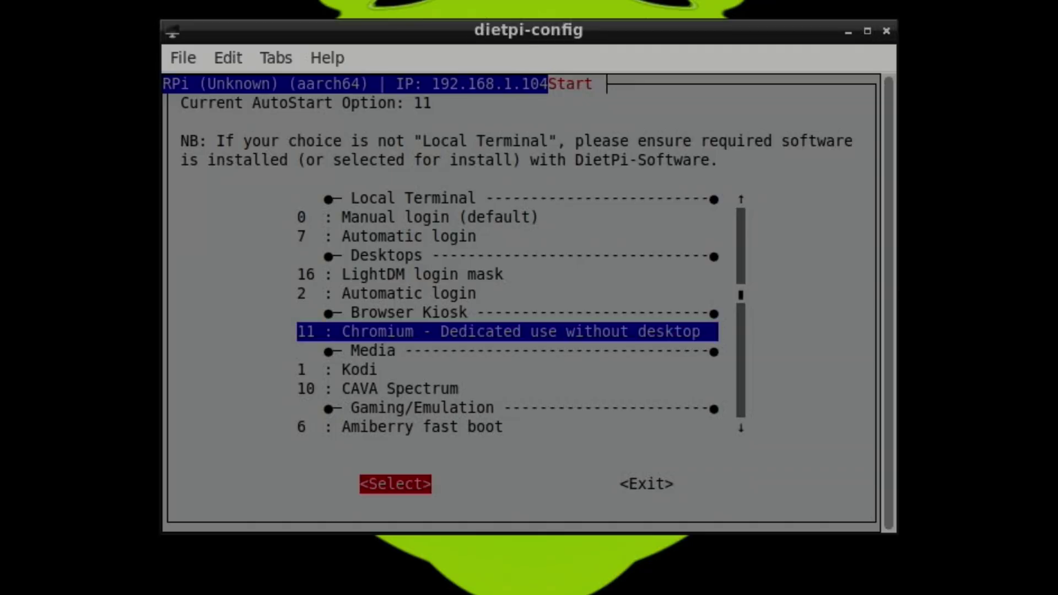
{"action": "key", "text": "Tab"}
{"action": "key", "text": "Return"}
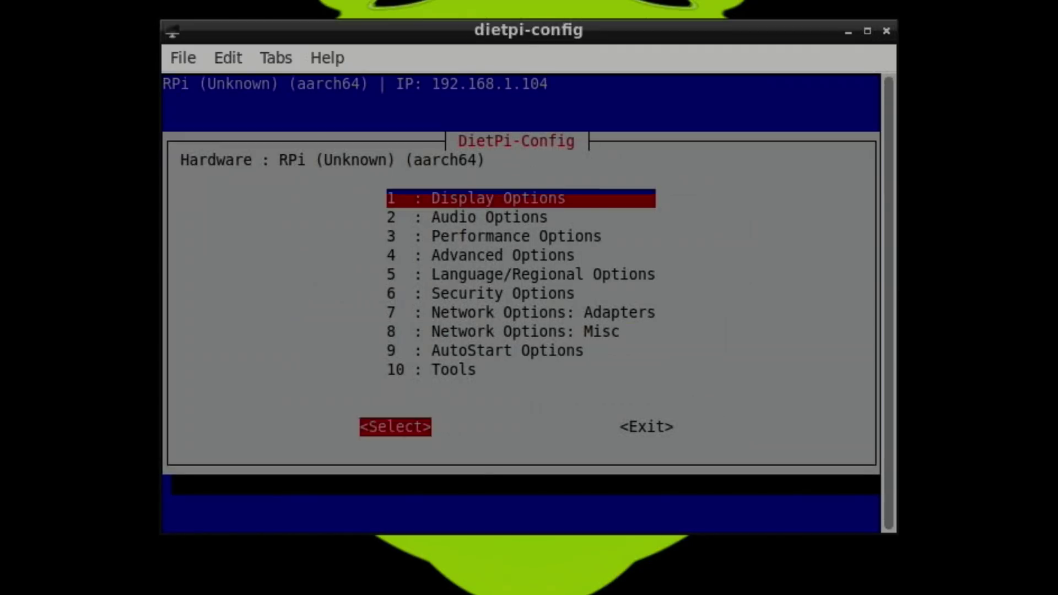
{"action": "key", "text": "Tab"}
{"action": "key", "text": "Tab"}
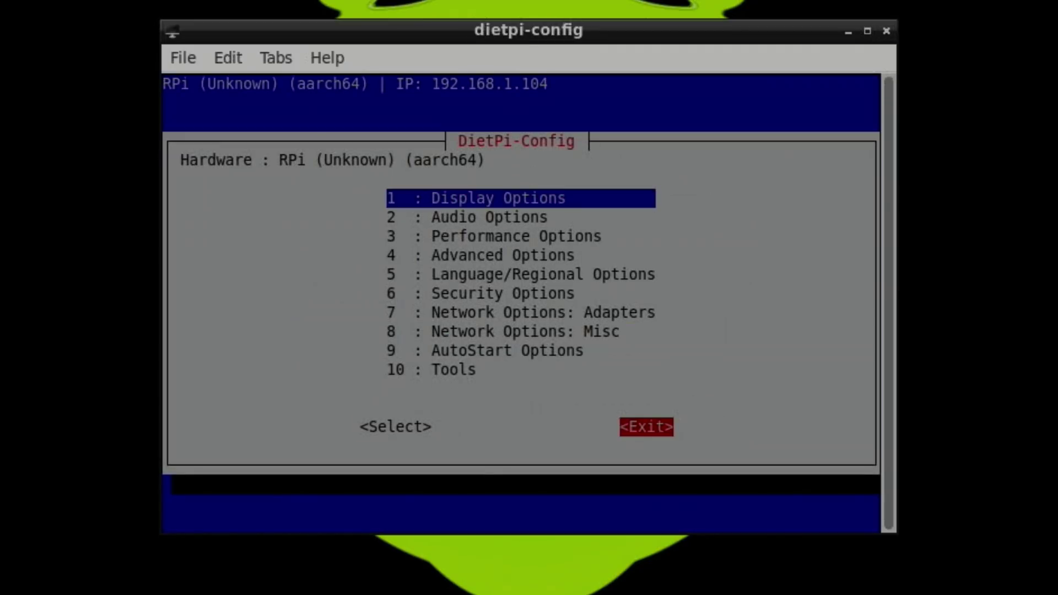
{"action": "key", "text": "Return"}
Shut the system down from the LXDE logout menu to test kiosk autostart.
{"action": "left_click", "coordinate": [15, 585]}
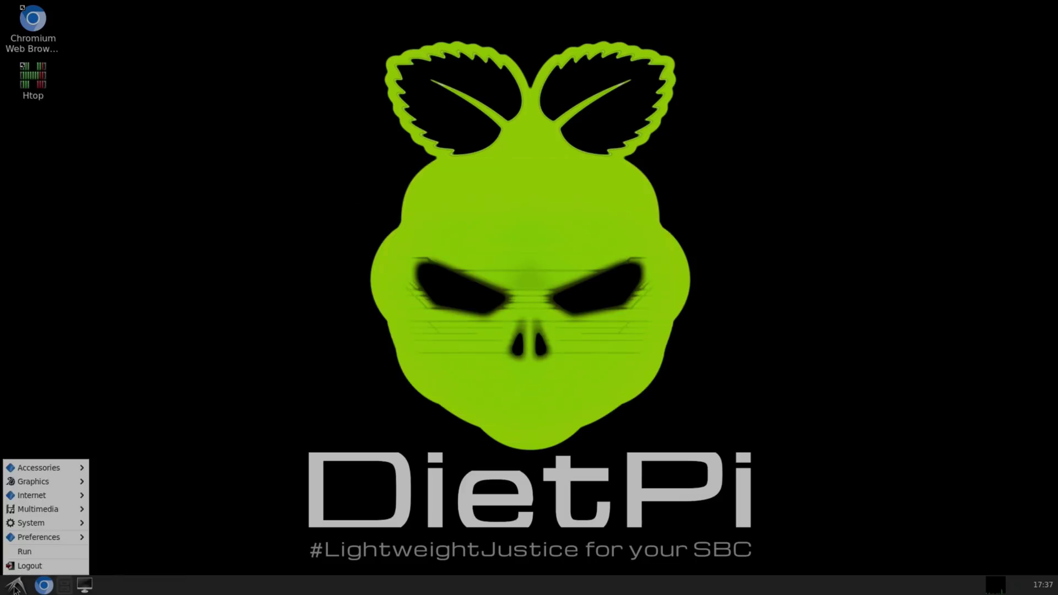
{"action": "left_click", "coordinate": [22, 566]}
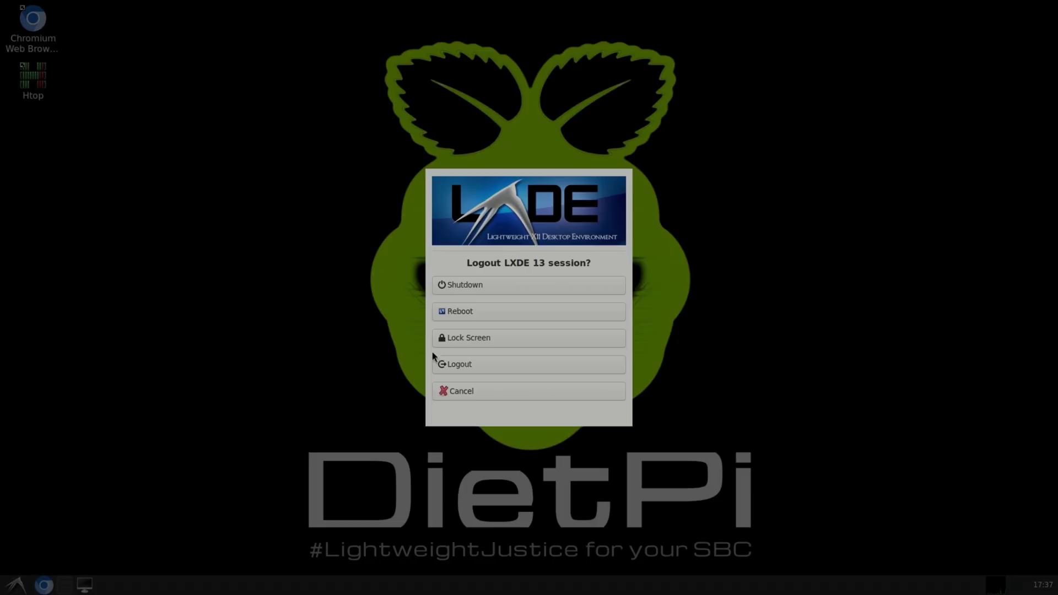
{"action": "left_click", "coordinate": [460, 287]}
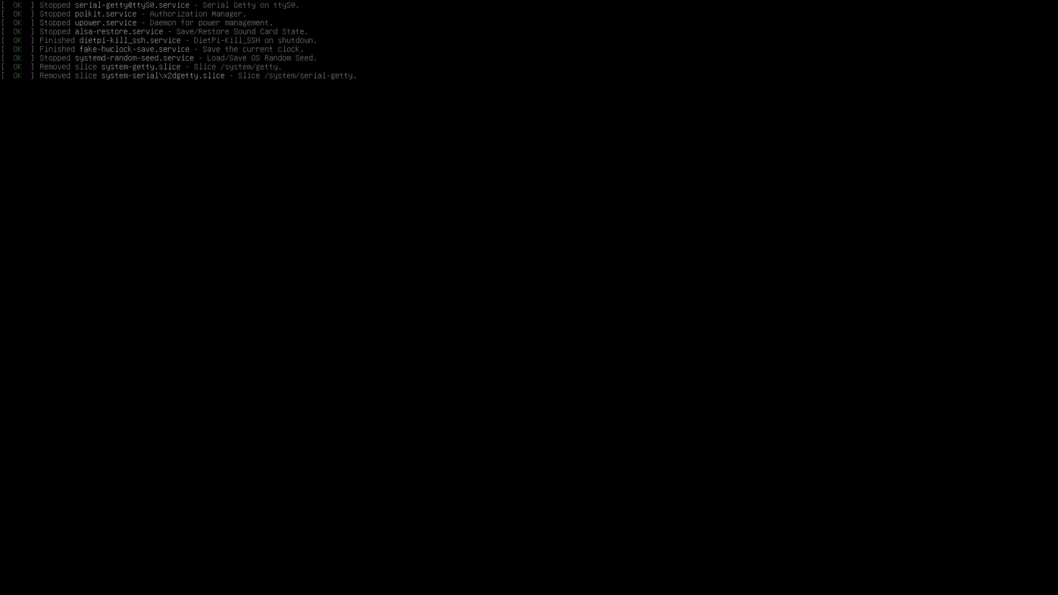